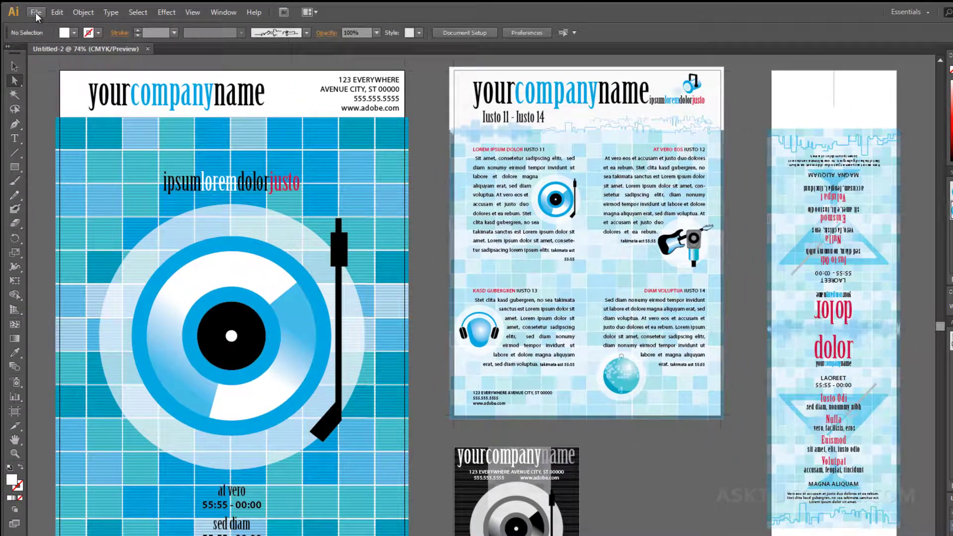
# Open the document's print settings and review the available printers, keeping the Brother HL-2140 series selected
pyautogui.click(35, 13)
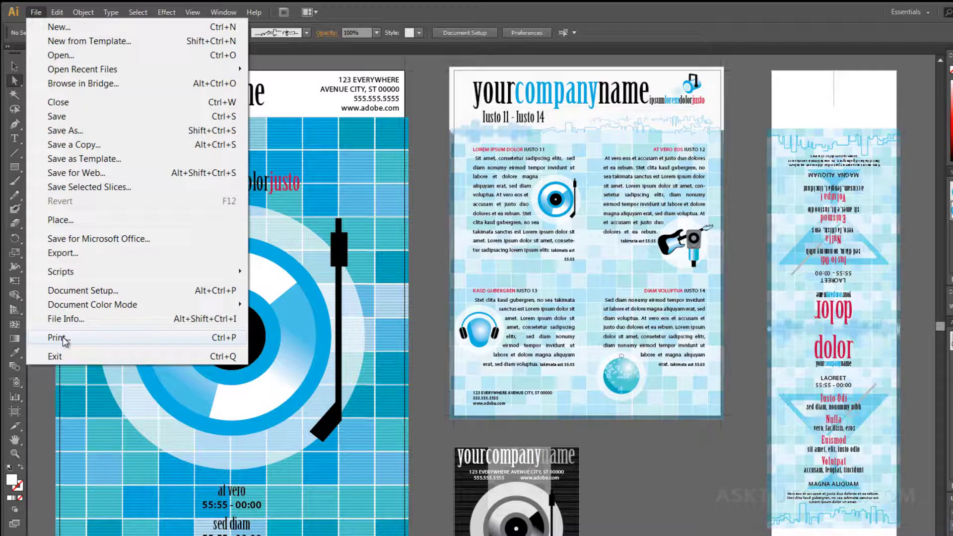
pyautogui.click(173, 336)
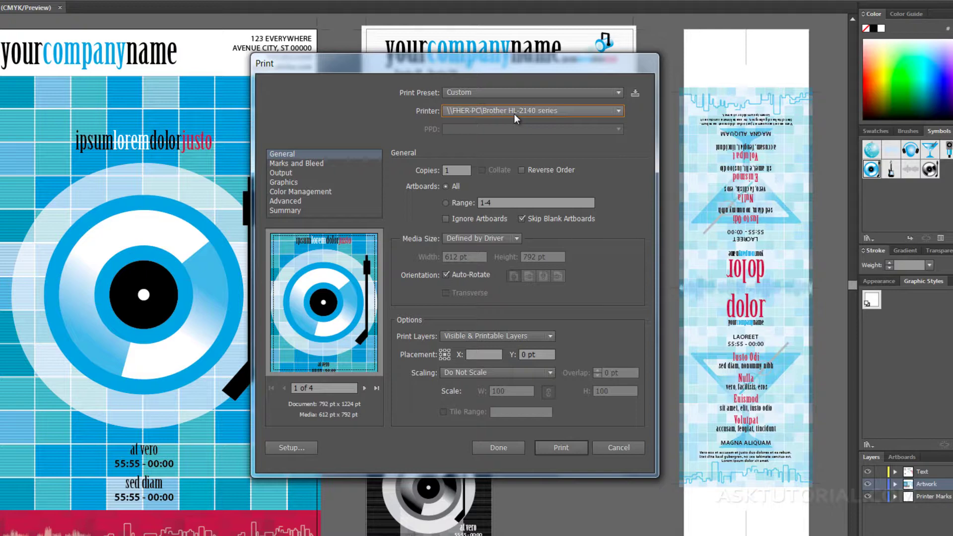
pyautogui.click(620, 111)
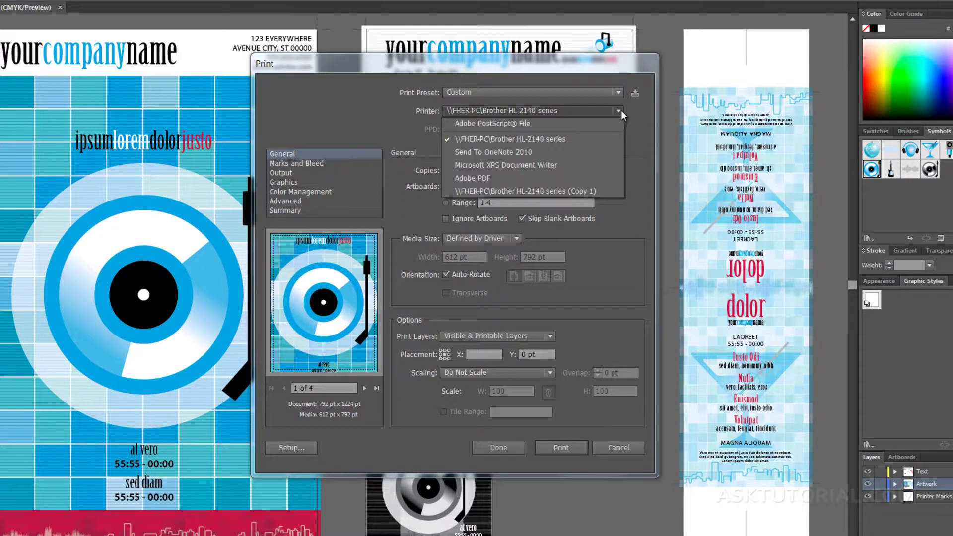
pyautogui.click(649, 145)
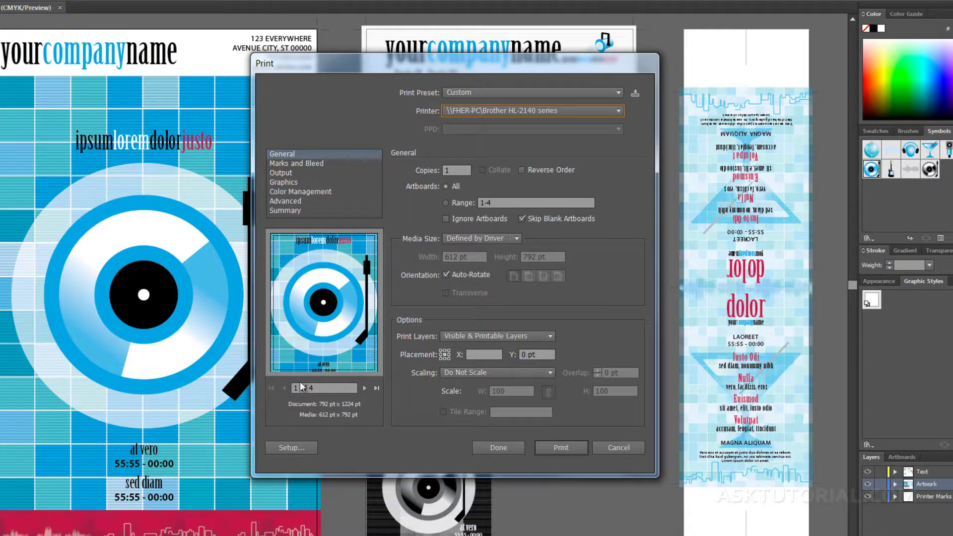
# Page through all the artboards in the print preview and return to the first one
pyautogui.click(318, 387)
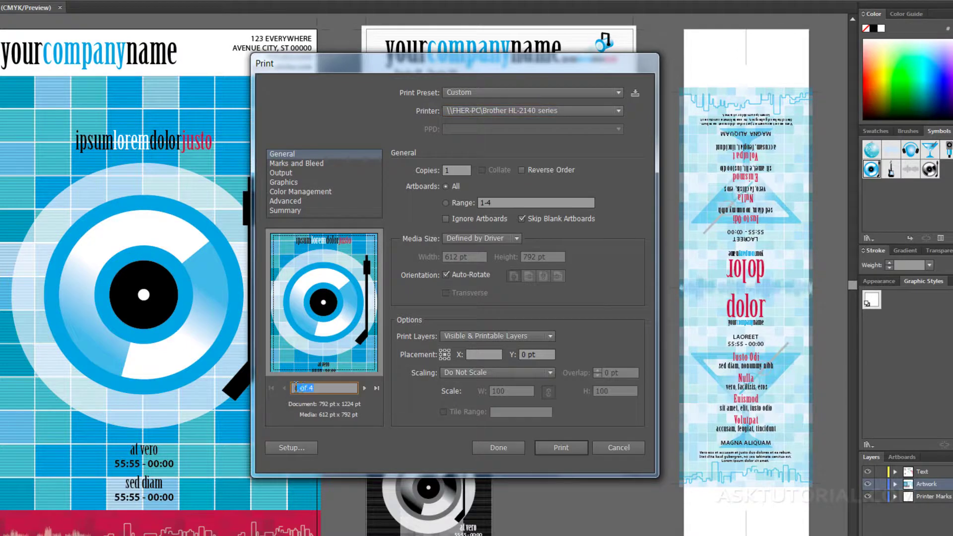
pyautogui.click(321, 386)
pyautogui.moveTo(319, 389); pyautogui.dragTo(286, 386)
pyautogui.click(324, 388)
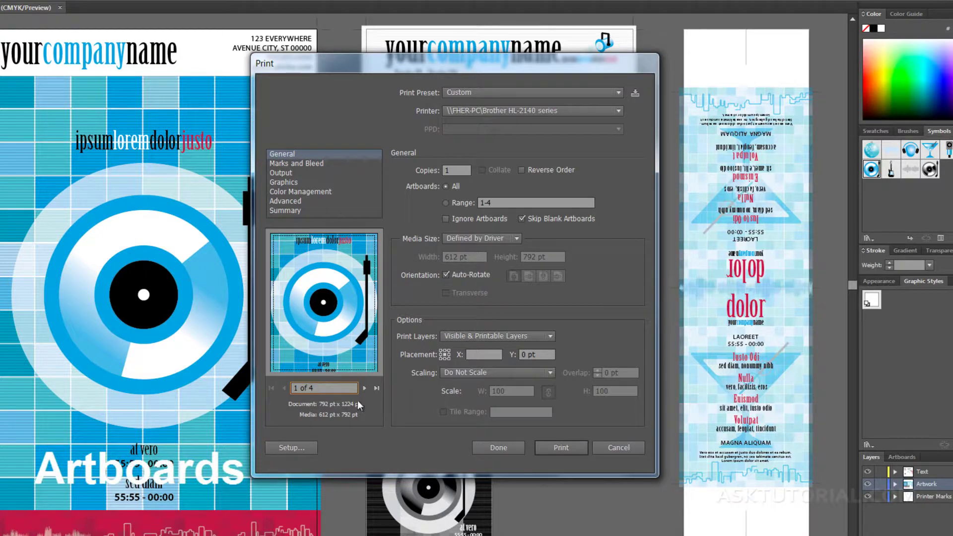
pyautogui.click(364, 388)
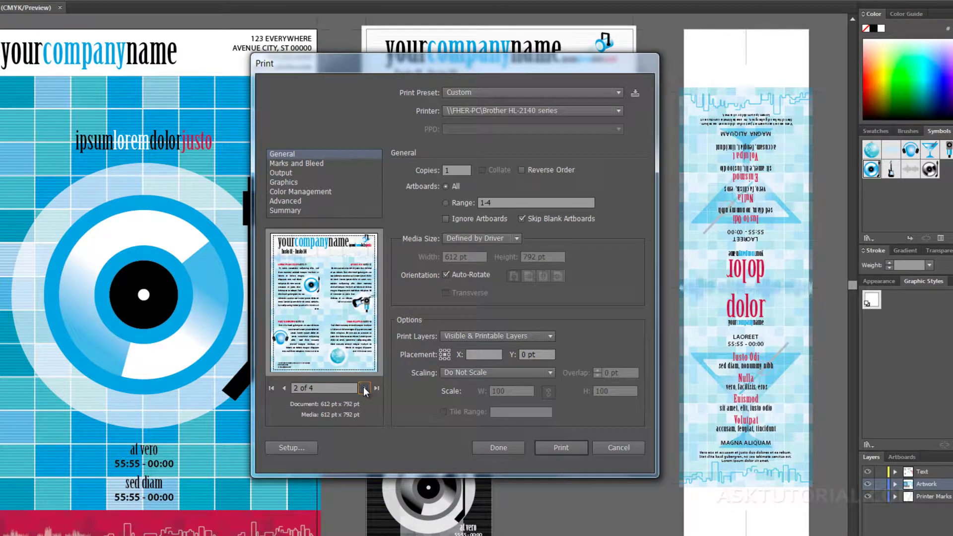
pyautogui.click(364, 388)
pyautogui.click(364, 387)
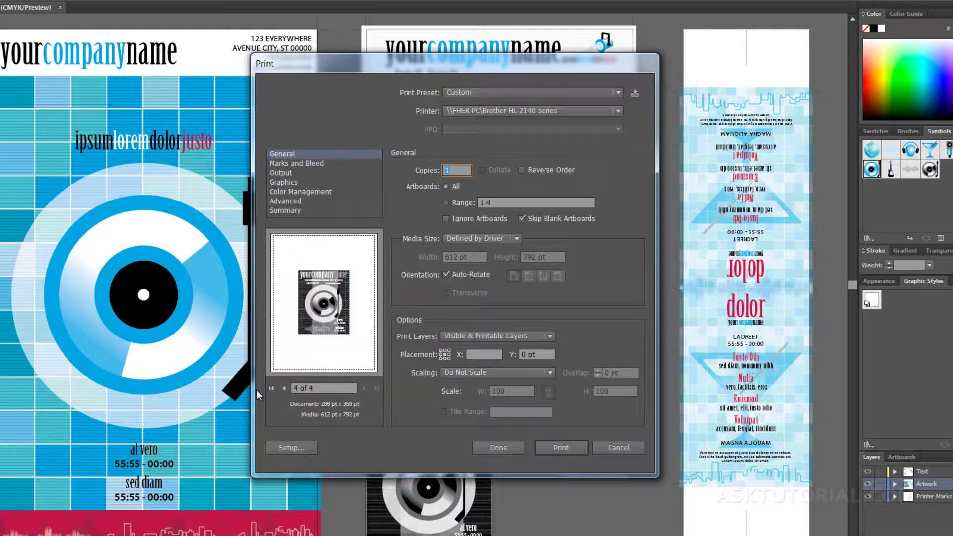
pyautogui.click(284, 387)
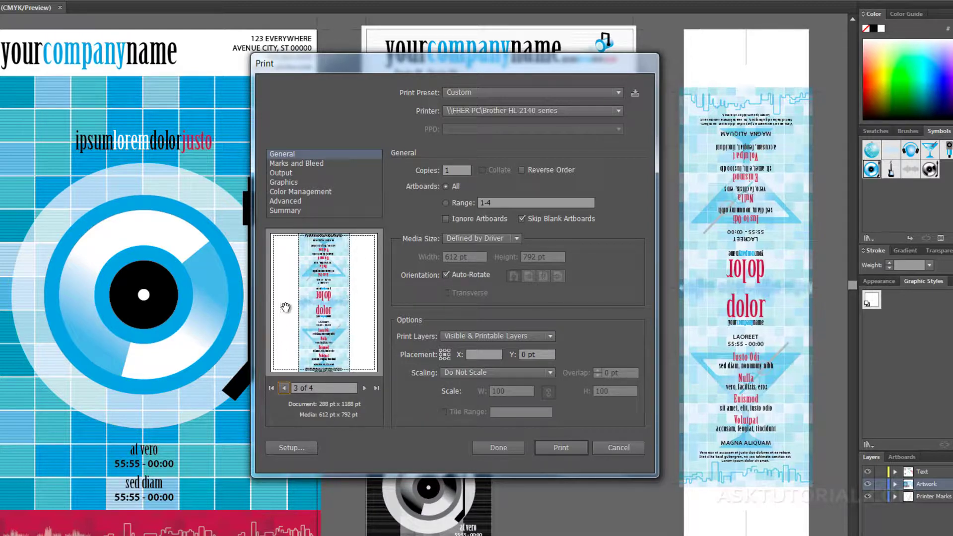
pyautogui.click(284, 387)
pyautogui.click(283, 388)
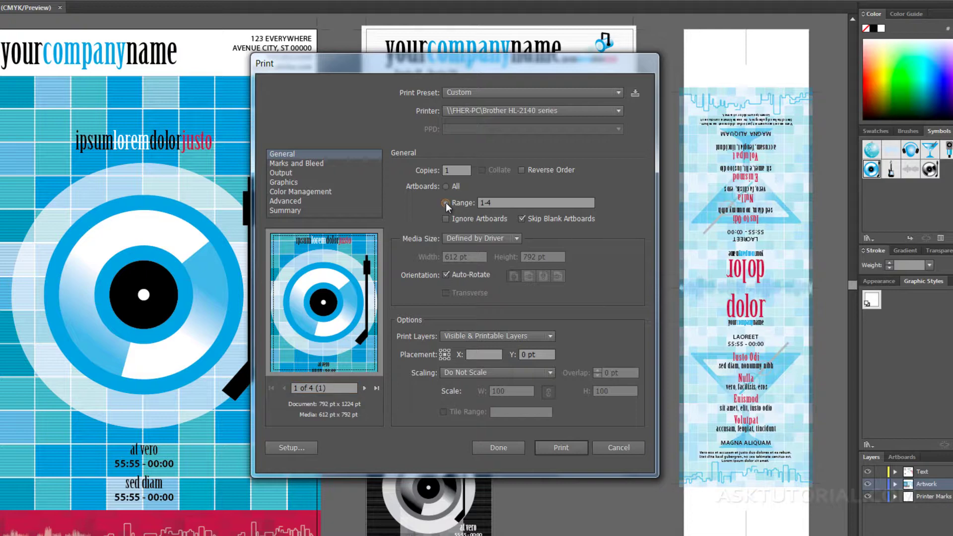
# Try limiting the print job to artboard ranges such as 1,2 and 1-4 5-7, and return to printing all artboards
pyautogui.click(445, 203)
pyautogui.write('1,2')
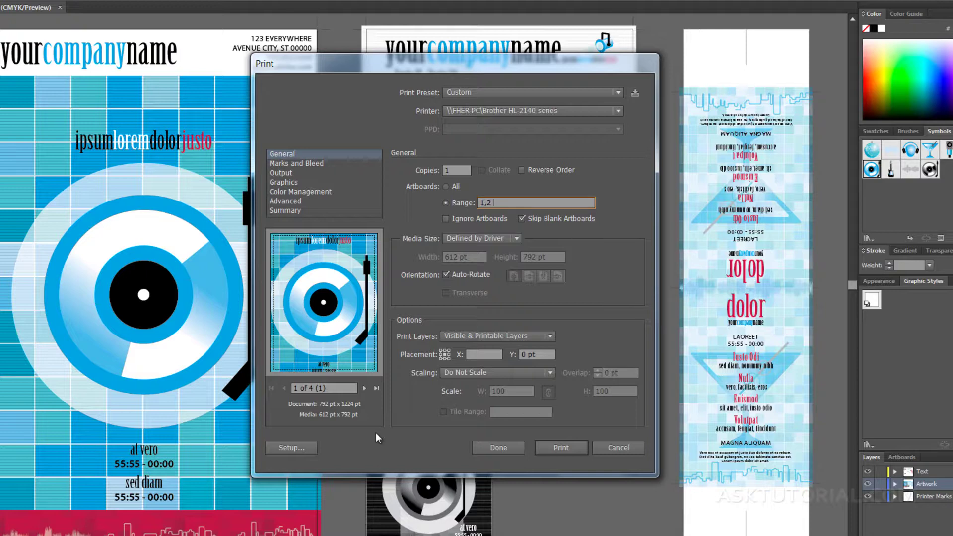
pyautogui.write(' 5-7')
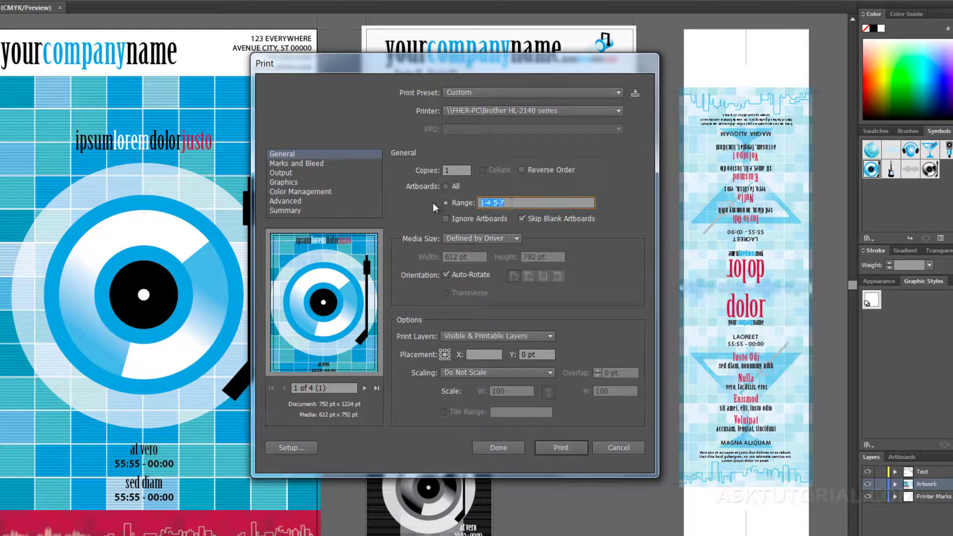
pyautogui.click(445, 186)
# Set the print job to ignore artboards and scale the artwork with Fit to Page
pyautogui.click(445, 219)
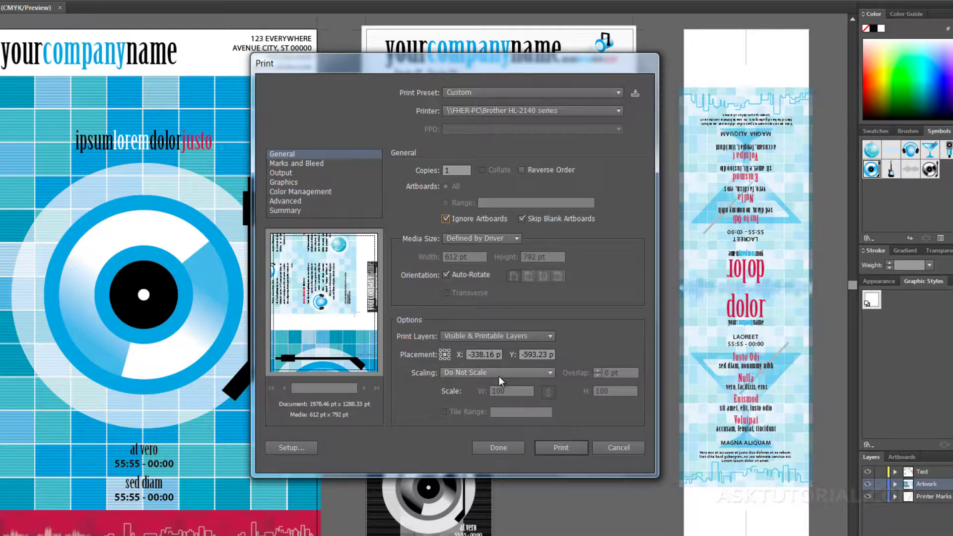
pyautogui.click(551, 373)
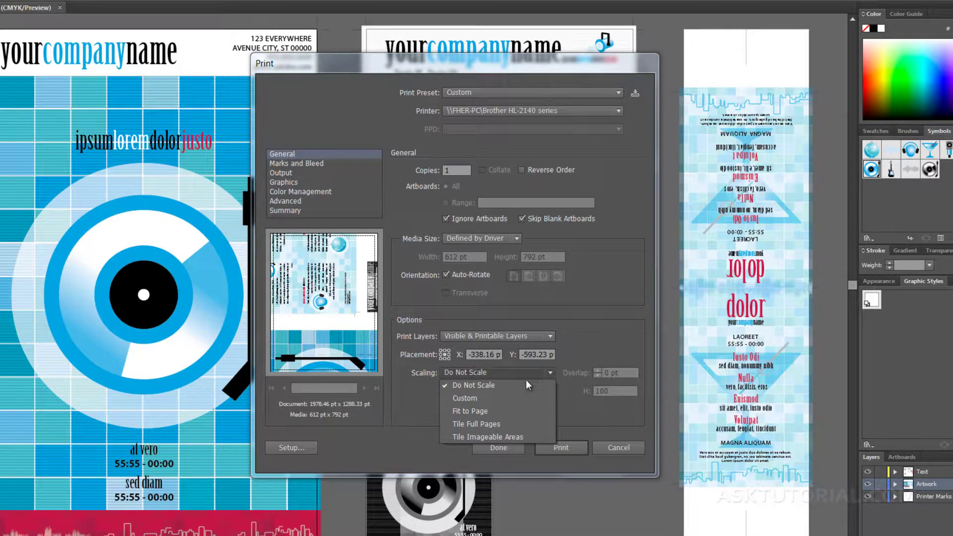
pyautogui.click(465, 412)
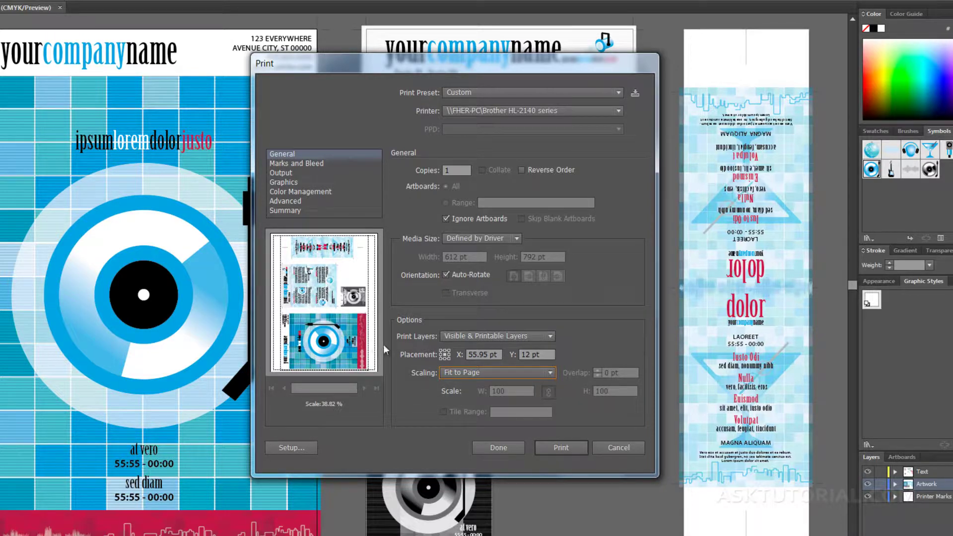
# Stop ignoring artboards and page through the scaled artboards in the preview, ending on artboard 3
pyautogui.click(446, 218)
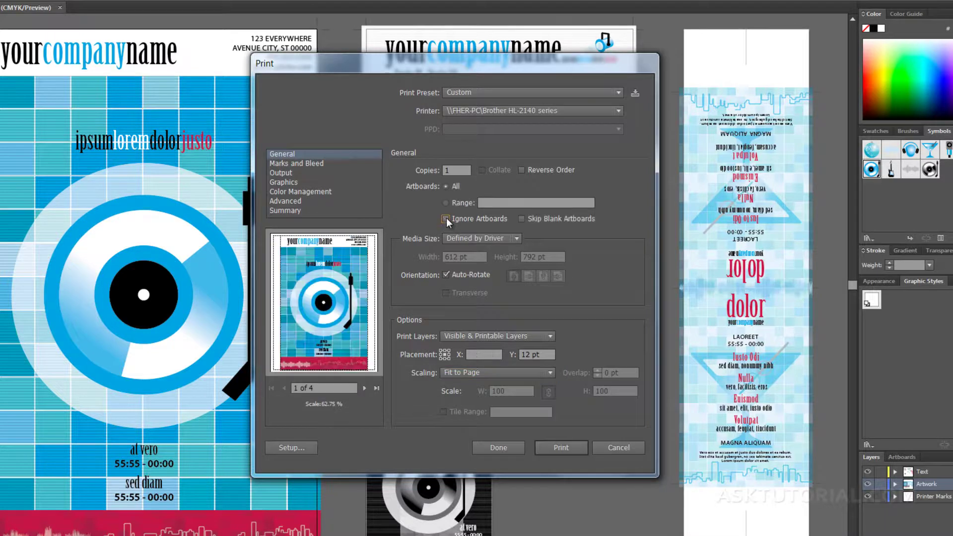
pyautogui.click(500, 372)
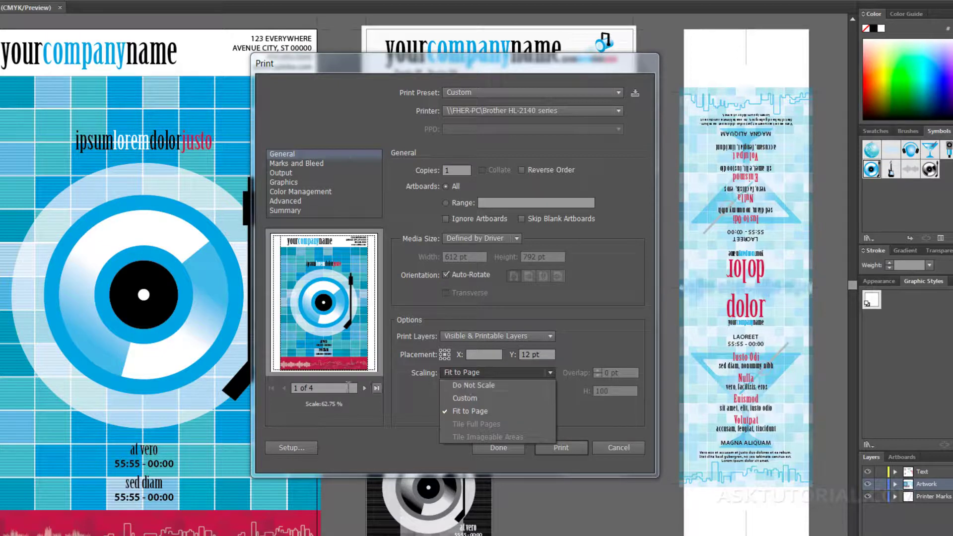
pyautogui.click(364, 388)
pyautogui.click(364, 388)
pyautogui.click(364, 388)
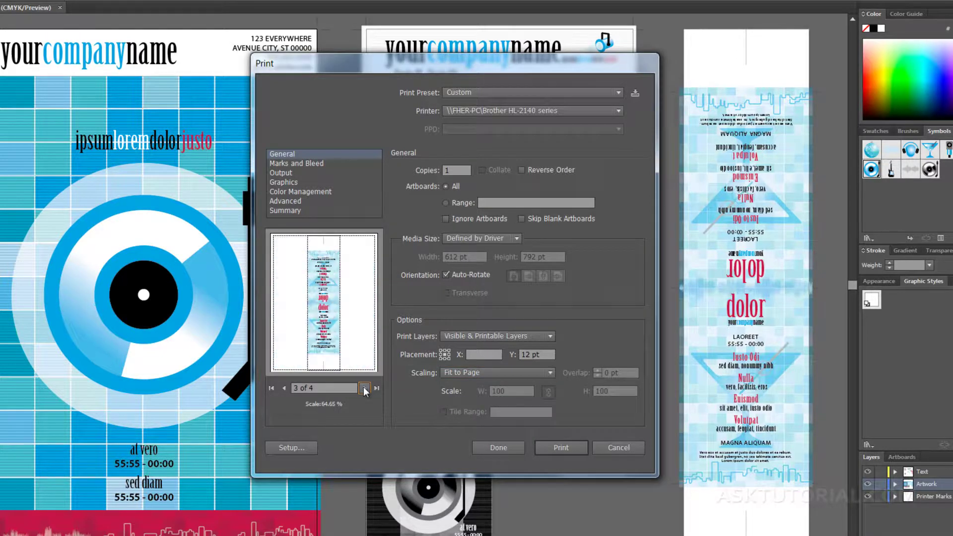
pyautogui.click(364, 388)
pyautogui.click(285, 388)
# Compare the third artboard's preview with Do Not Scale, and restore scaling to Fit to Page
pyautogui.click(484, 372)
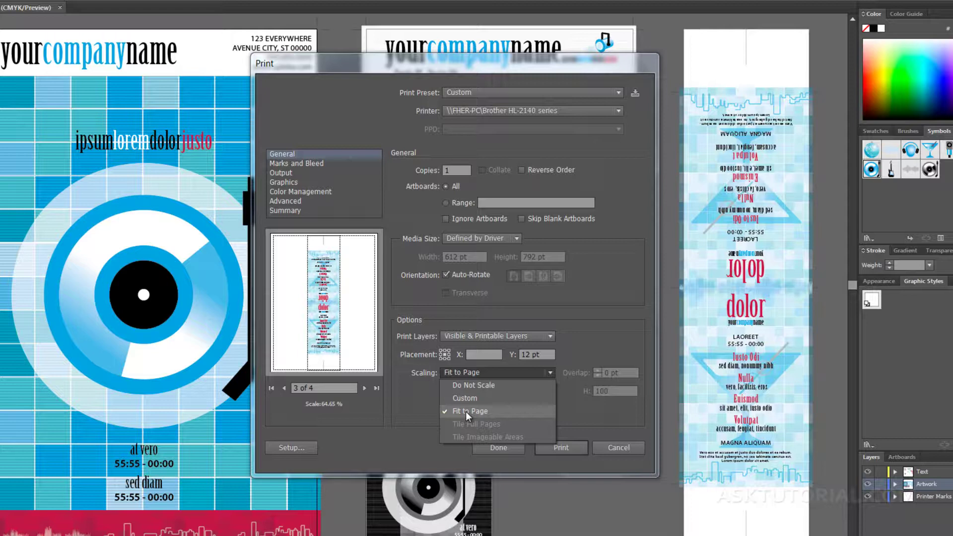
pyautogui.click(466, 384)
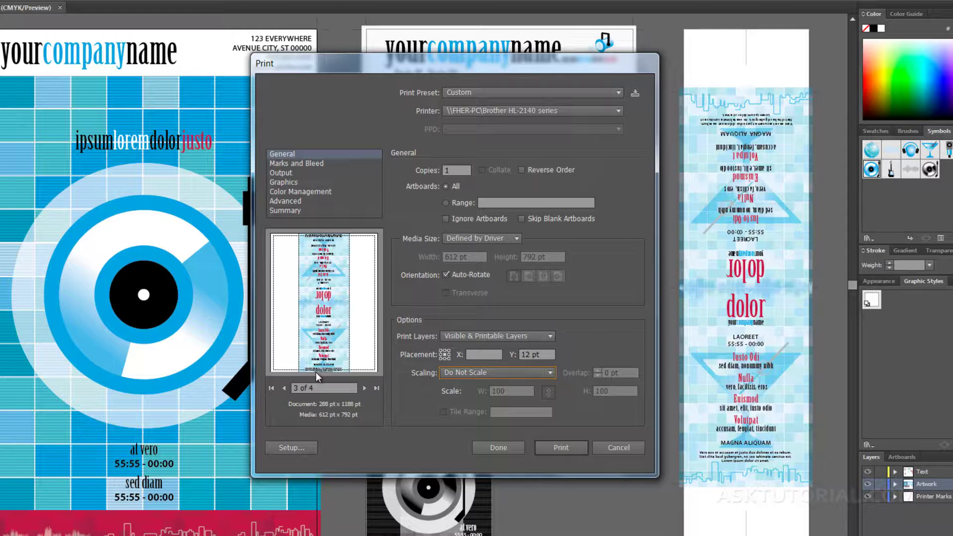
pyautogui.click(507, 370)
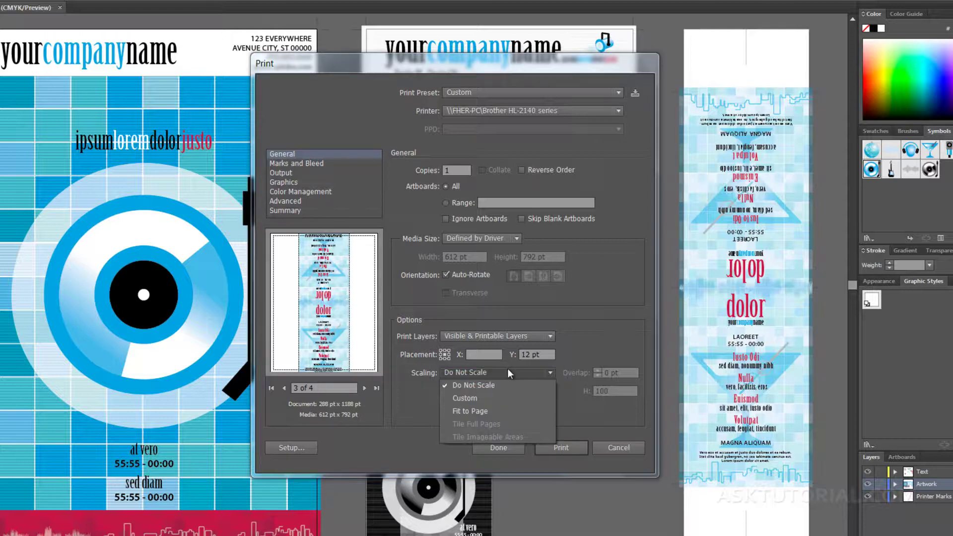
pyautogui.click(470, 413)
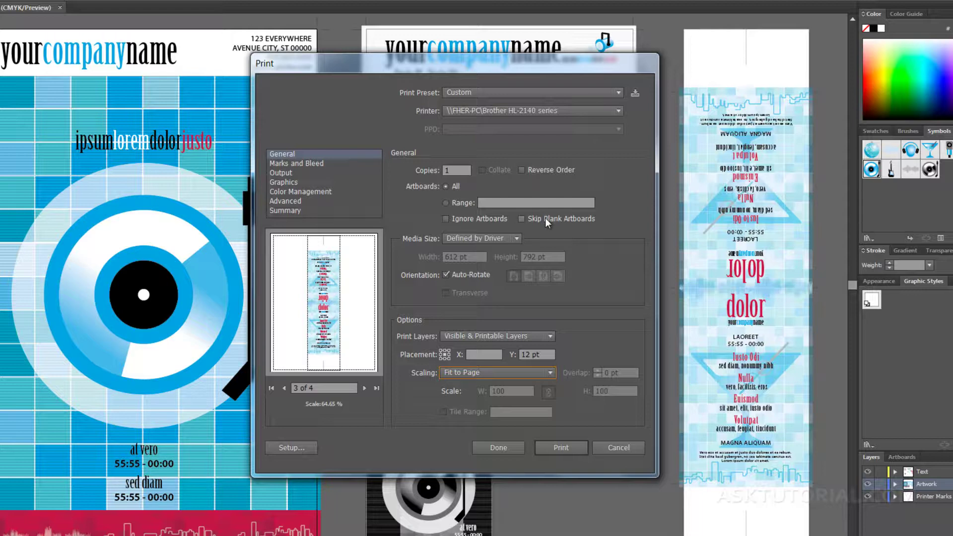
# Look through the available media sizes, keeping the size as Defined by Driver
pyautogui.click(516, 237)
pyautogui.moveTo(517, 253)
pyautogui.mouseDown()
pyautogui.moveTo(514, 317)
pyautogui.moveTo(520, 255)
pyautogui.moveTo(519, 273)
pyautogui.moveTo(518, 263)
pyautogui.mouseUp()
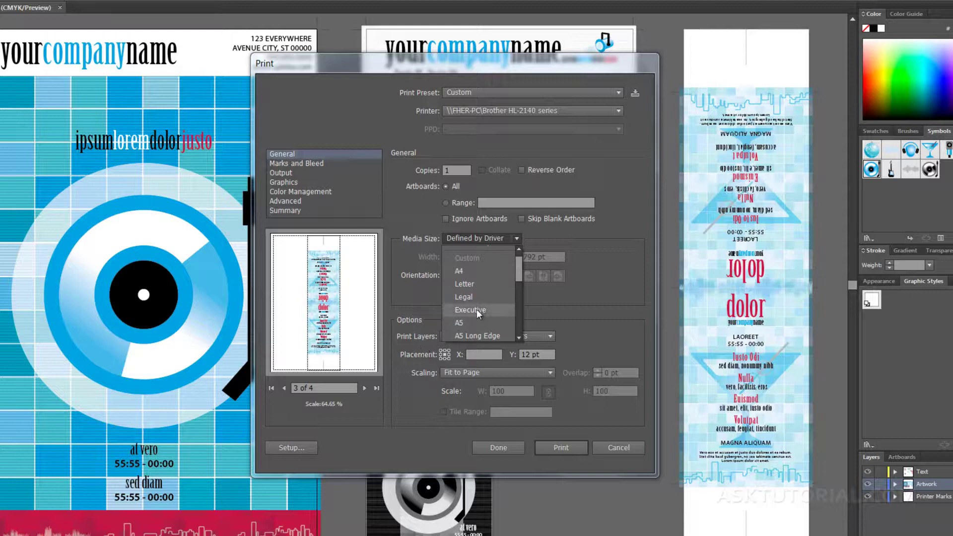
pyautogui.moveTo(515, 265)
pyautogui.mouseDown()
pyautogui.moveTo(517, 318)
pyautogui.moveTo(520, 255)
pyautogui.mouseUp()
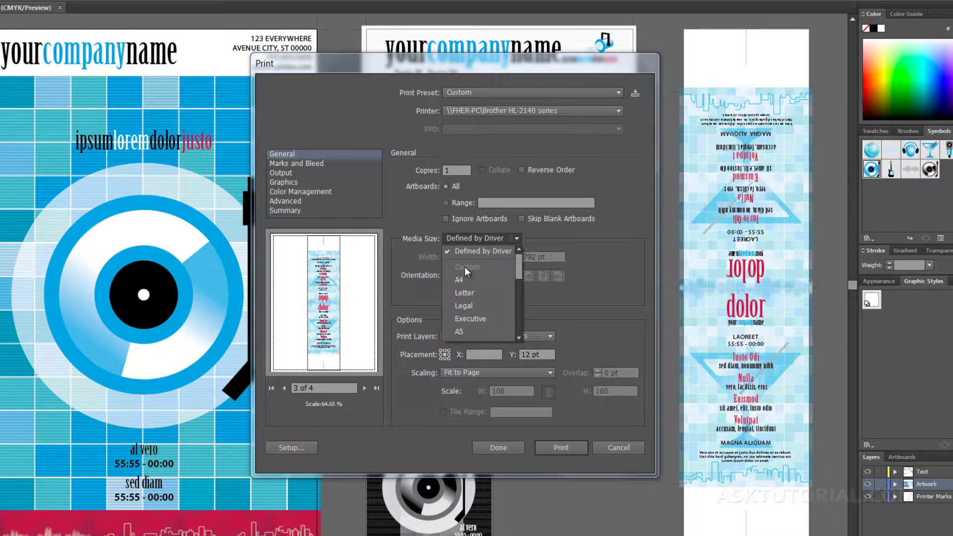
pyautogui.click(578, 268)
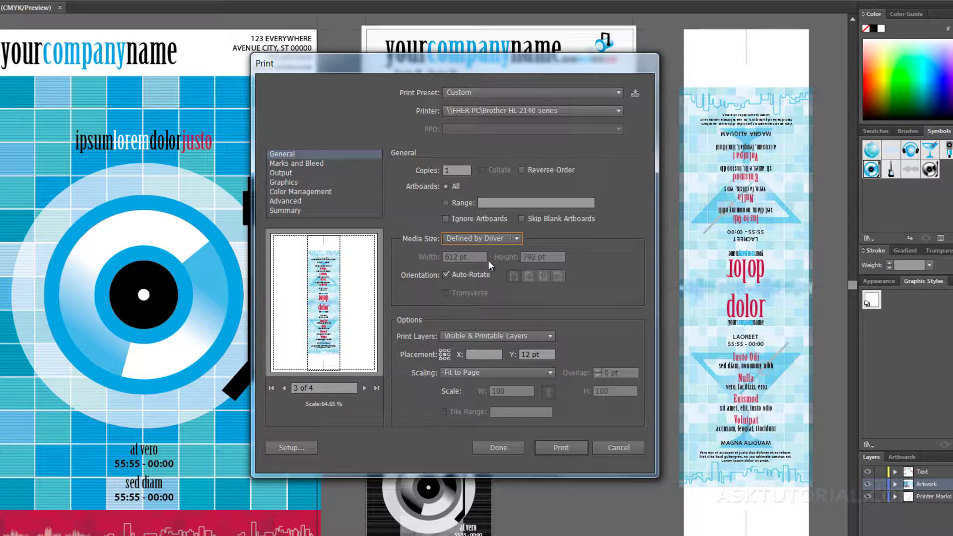
pyautogui.click(518, 239)
pyautogui.moveTo(516, 251); pyautogui.dragTo(517, 260)
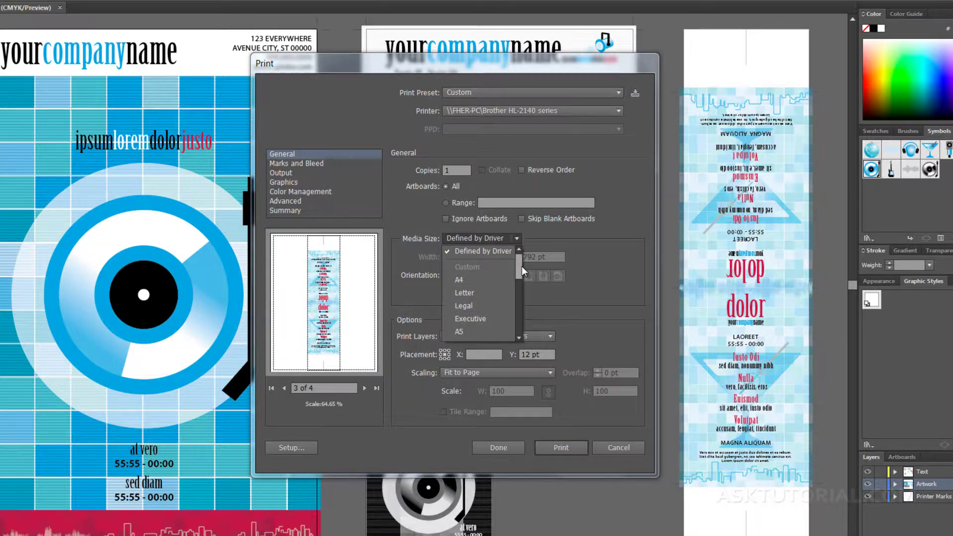
pyautogui.moveTo(519, 266); pyautogui.dragTo(520, 287)
pyautogui.click(615, 280)
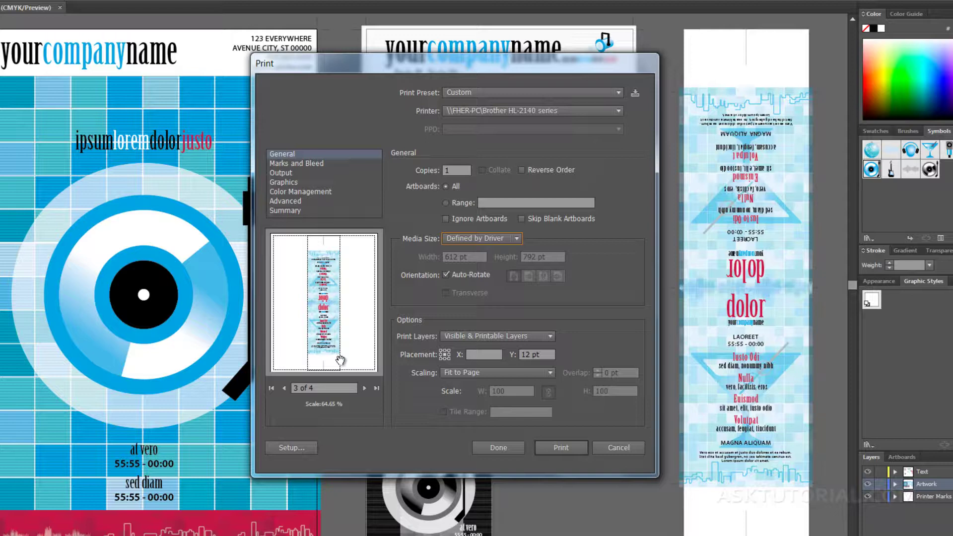
# Disable and re-enable automatic page rotation, and check the choices for which layers get printed
pyautogui.click(446, 274)
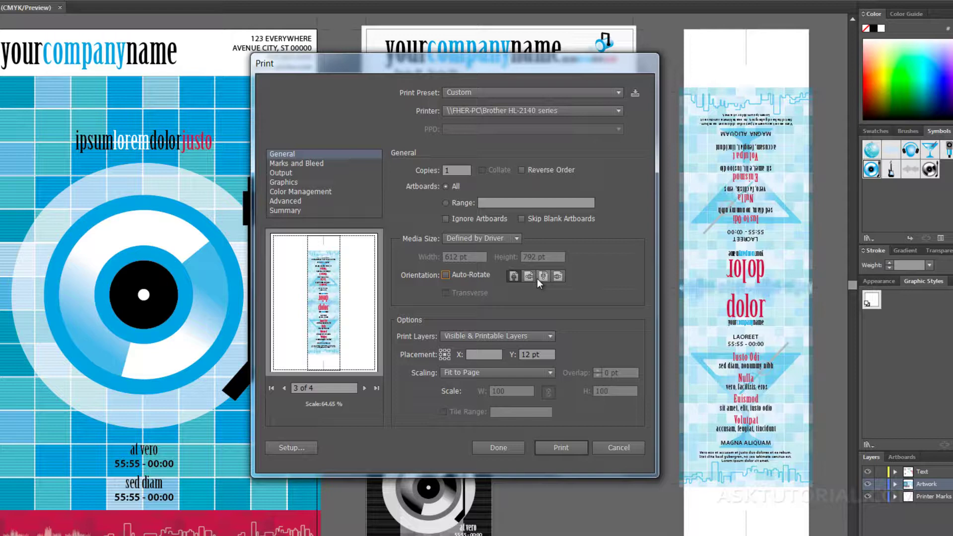
pyautogui.click(445, 274)
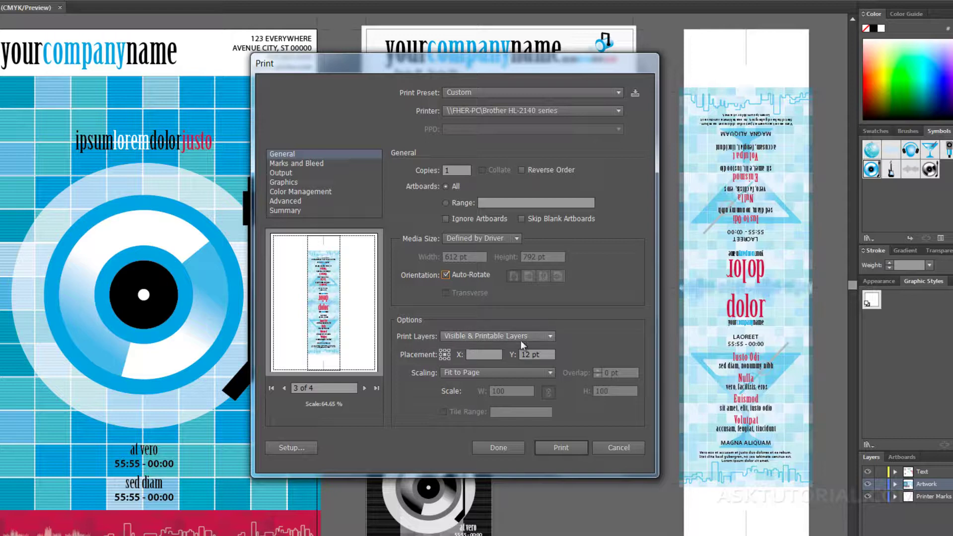
pyautogui.click(548, 337)
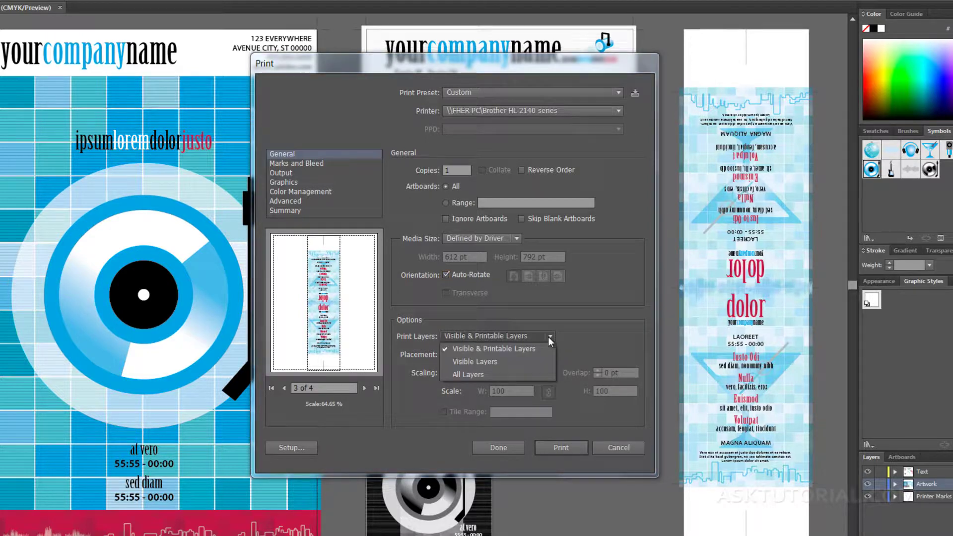
pyautogui.click(548, 337)
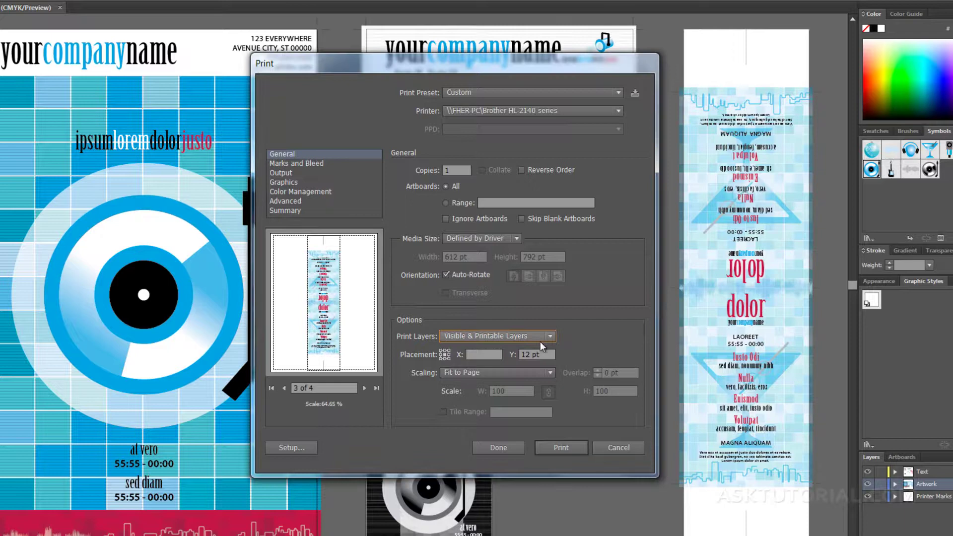
# Try placing the artwork at the left and right sides of the page, and return its placement to the centre
pyautogui.click(442, 351)
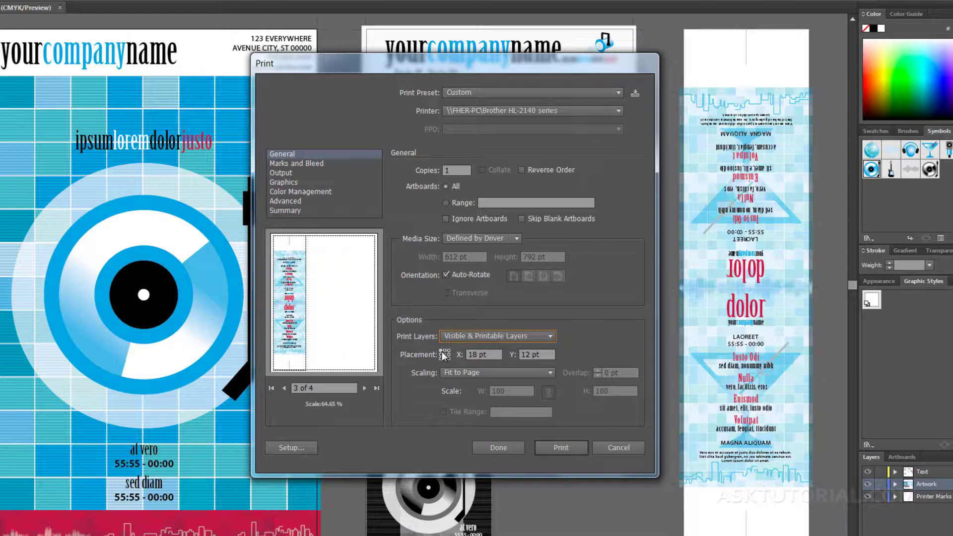
pyautogui.click(446, 353)
pyautogui.click(449, 355)
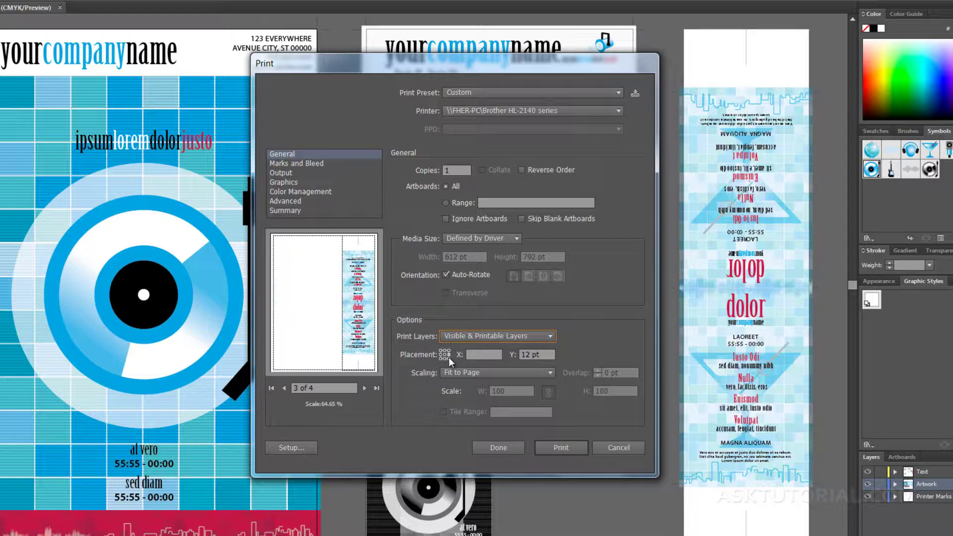
pyautogui.click(443, 355)
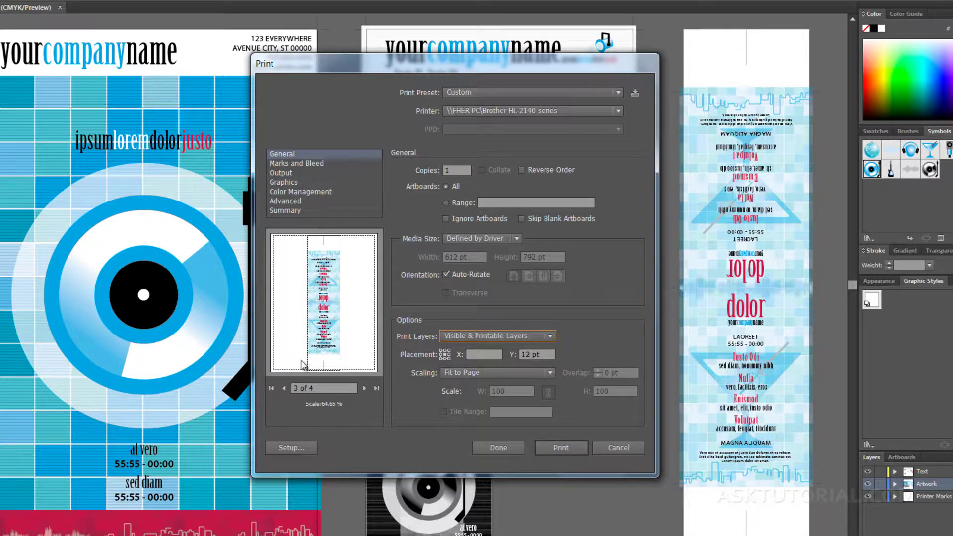
pyautogui.click(550, 372)
pyautogui.click(550, 373)
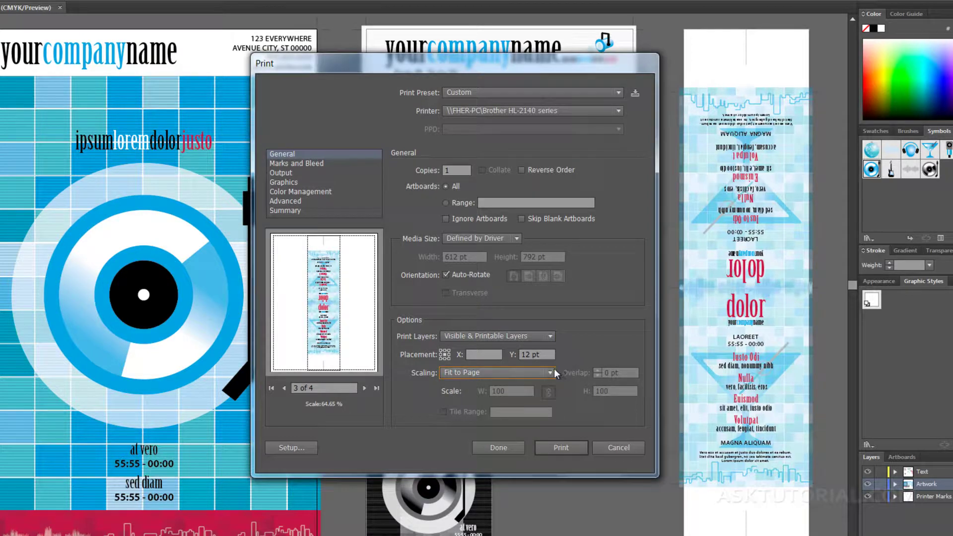
# Try custom scaling on the third artboard, and set the print scaling to Do Not Scale
pyautogui.click(553, 370)
pyautogui.click(465, 399)
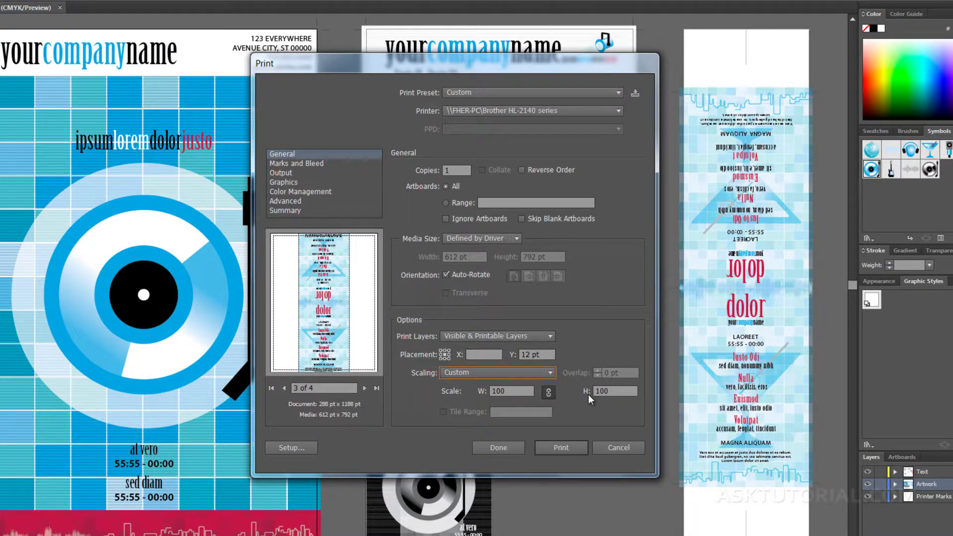
pyautogui.click(550, 373)
pyautogui.click(528, 382)
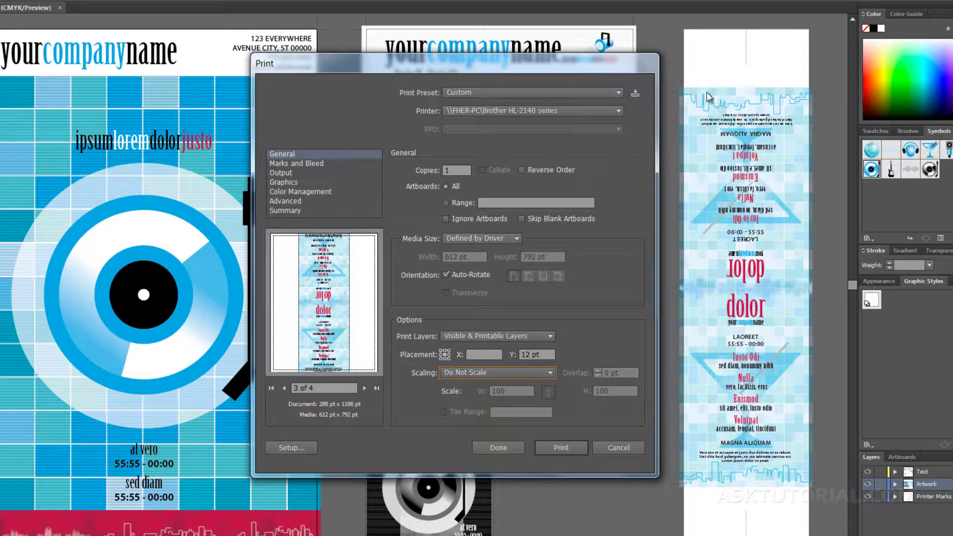
# Examine the option for saving a print preset, the available printers and the existing print presets, keeping the current choices
pyautogui.click(635, 93)
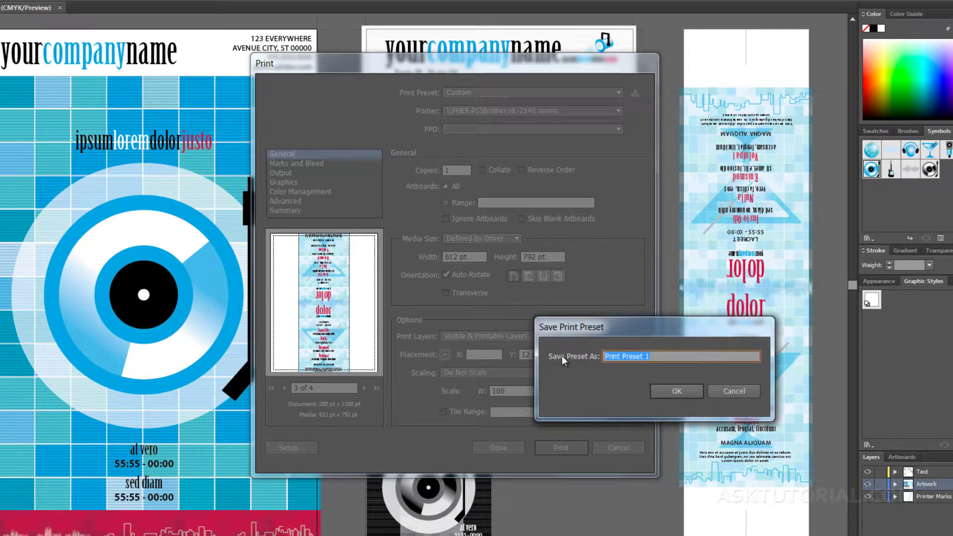
pyautogui.click(715, 392)
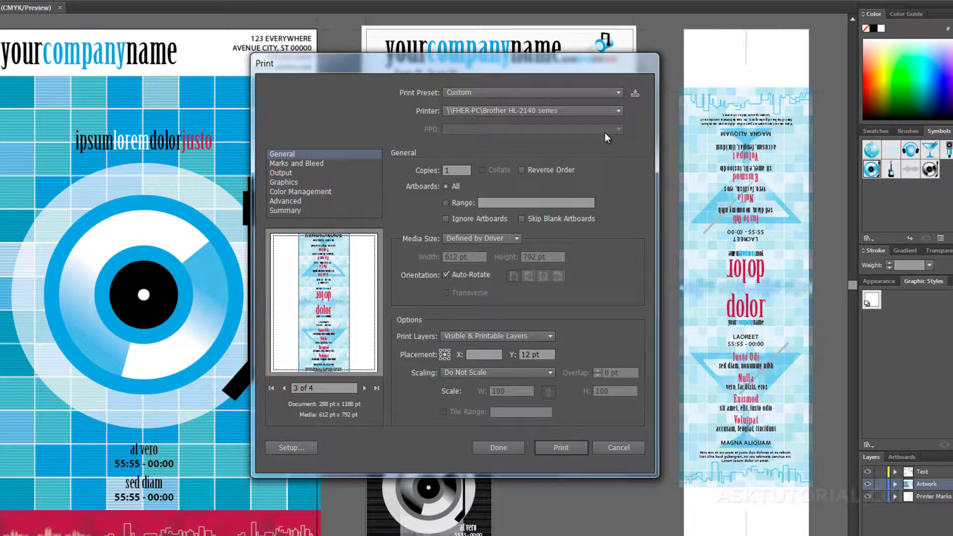
pyautogui.click(618, 109)
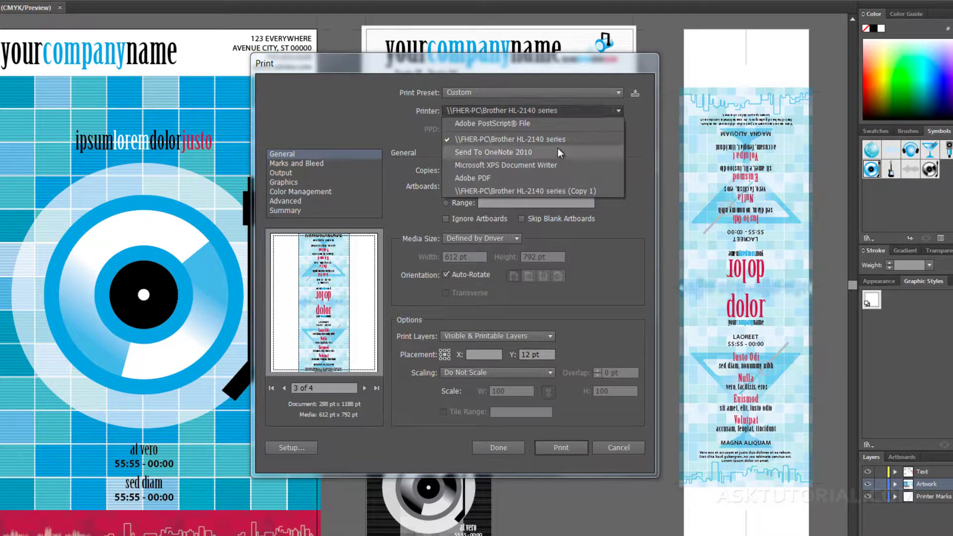
pyautogui.click(615, 112)
pyautogui.click(618, 94)
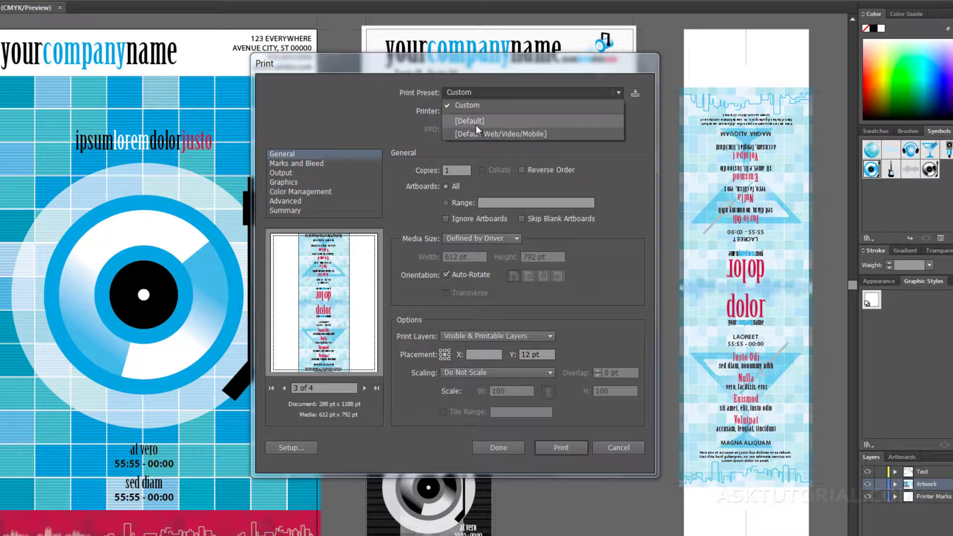
pyautogui.click(612, 172)
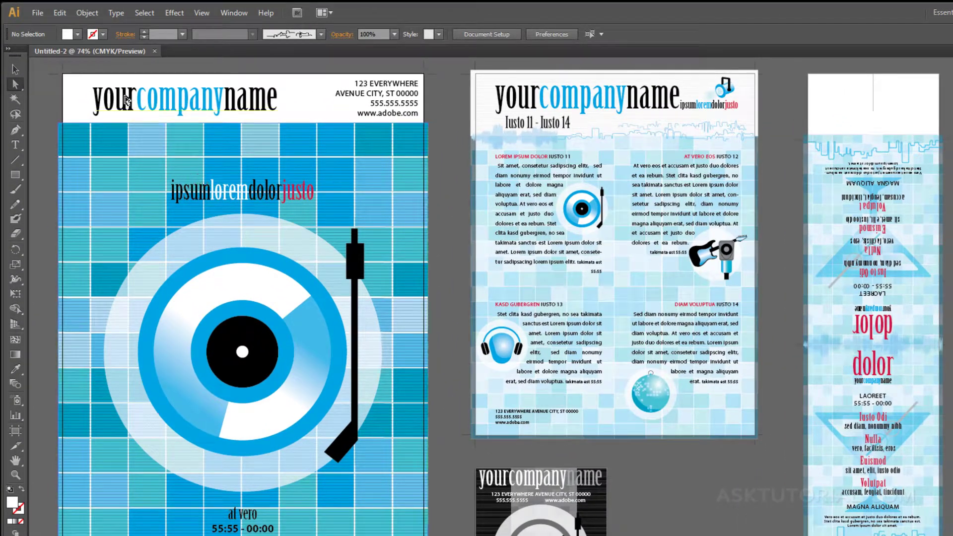
# Start saving the document to the Desktop and activate its file name for editing
pyautogui.click(37, 13)
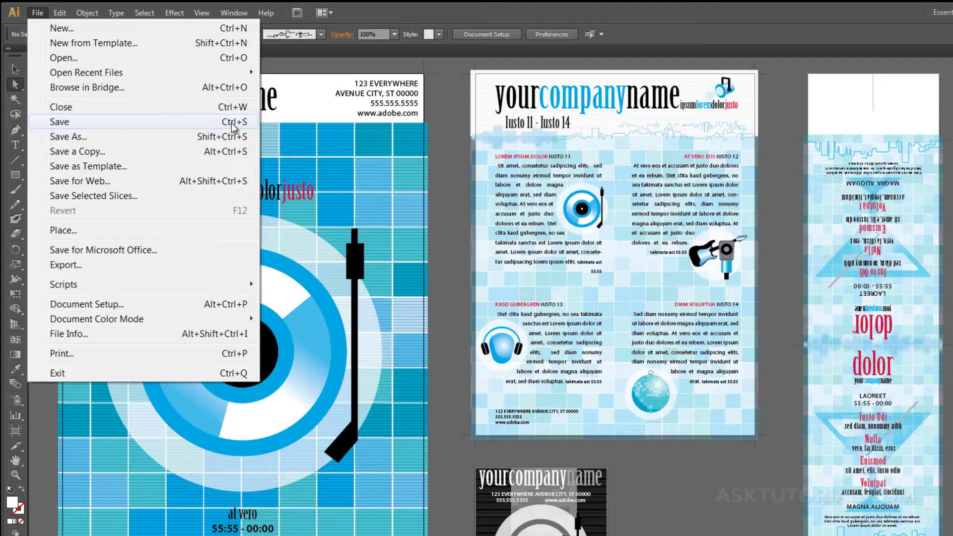
pyautogui.click(133, 122)
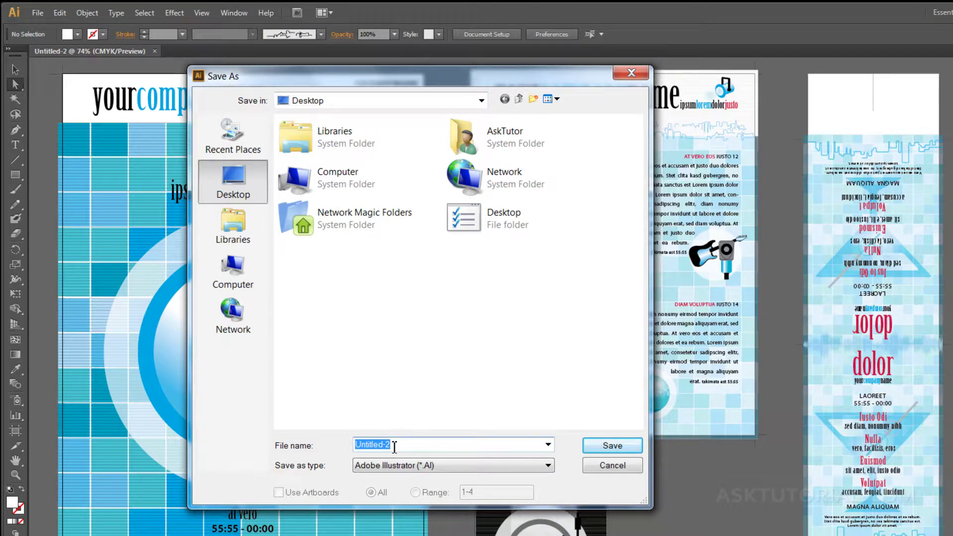
pyautogui.click(377, 445)
pyautogui.doubleClick(378, 445)
pyautogui.click(373, 445)
pyautogui.moveTo(422, 445); pyautogui.dragTo(325, 448)
pyautogui.click(380, 445)
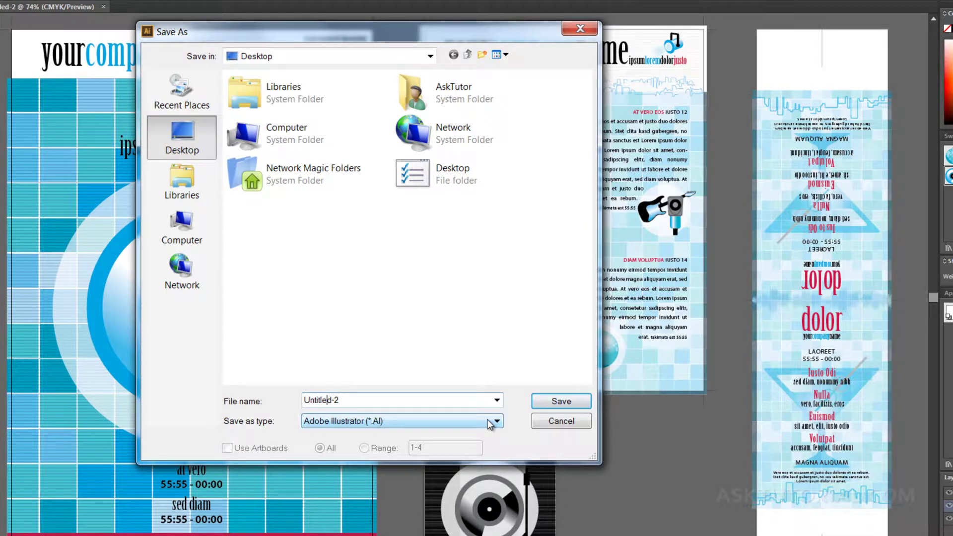
# Look through the save formats, keep Adobe Illustrator (*.AI), and proceed to the Illustrator save options for Untitled-2
pyautogui.click(490, 423)
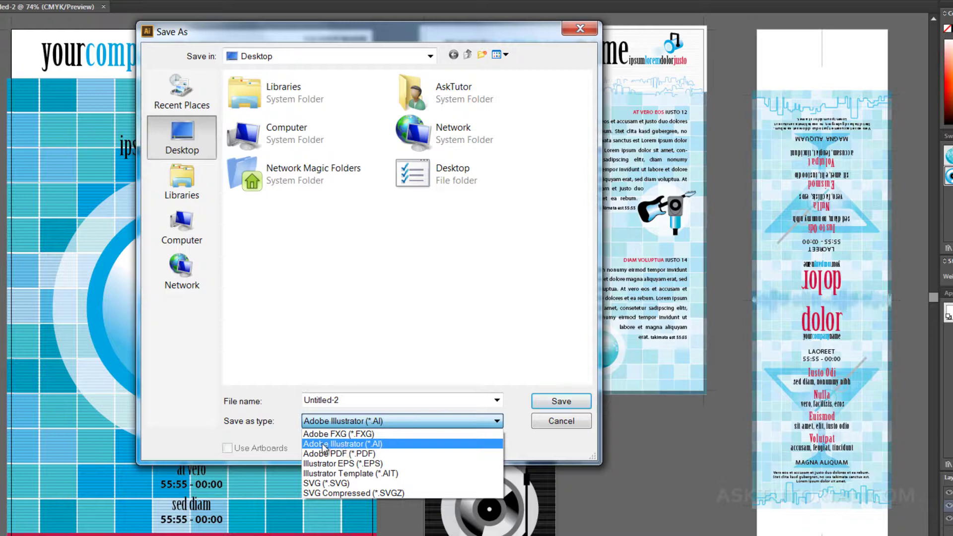
pyautogui.click(362, 445)
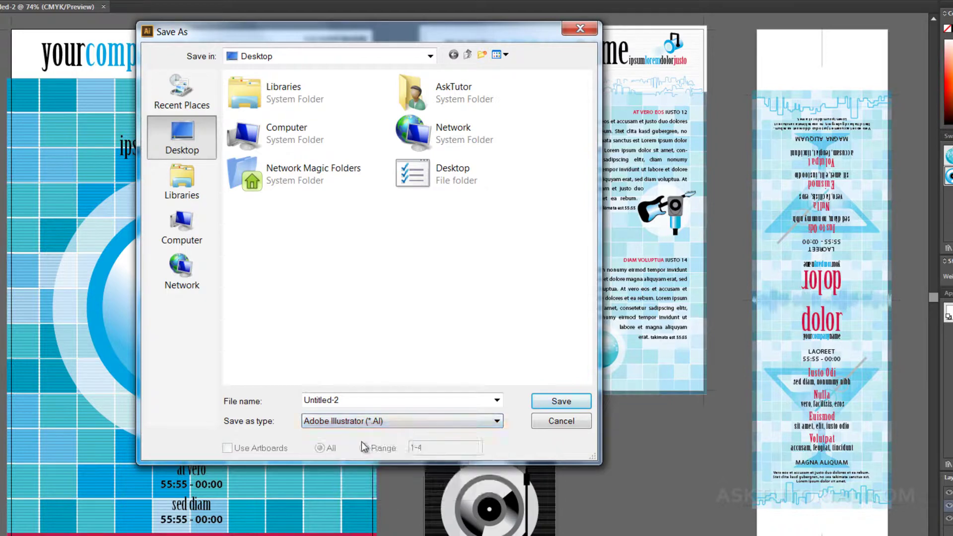
pyautogui.click(343, 400)
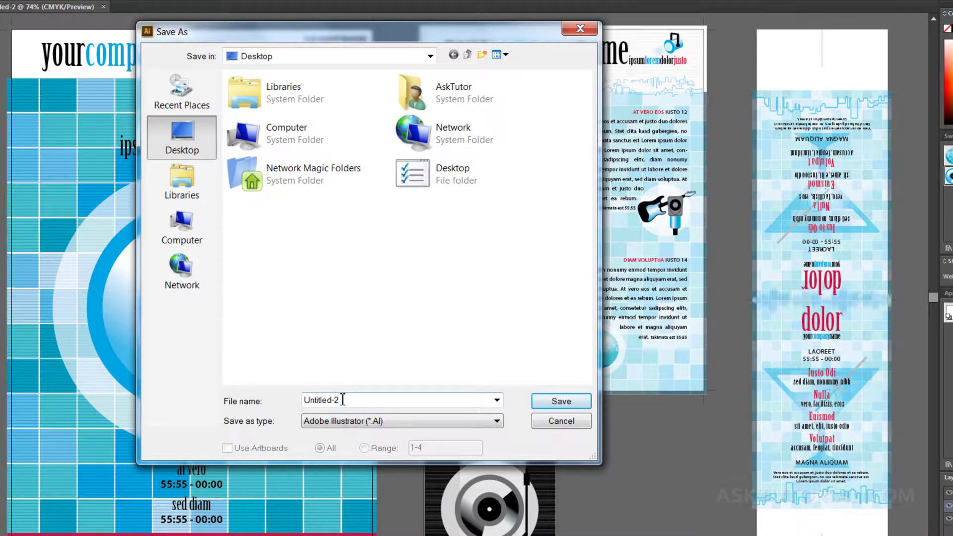
pyautogui.click(551, 402)
pyautogui.click(545, 403)
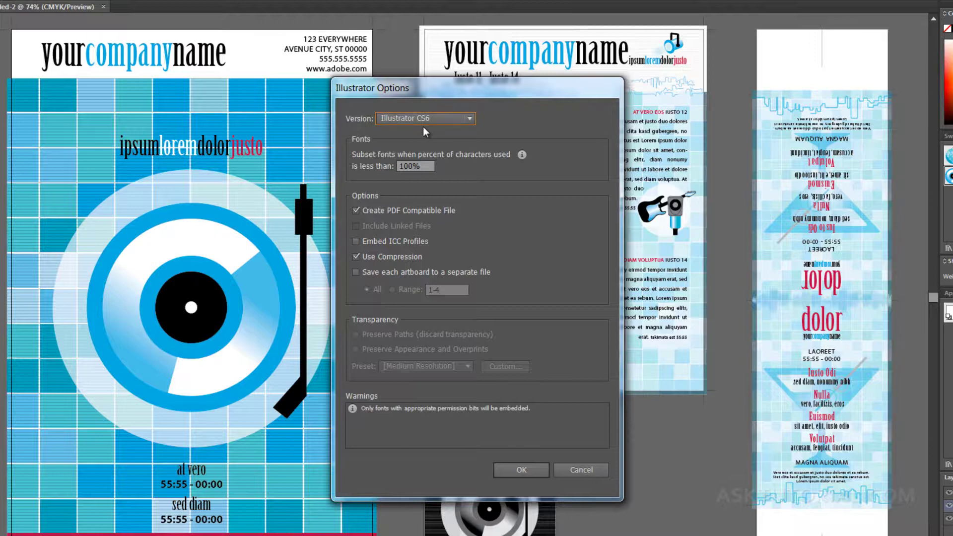
# Check the available Illustrator versions, keeping Illustrator CS6, and disable and re-enable Create PDF Compatible File
pyautogui.click(469, 120)
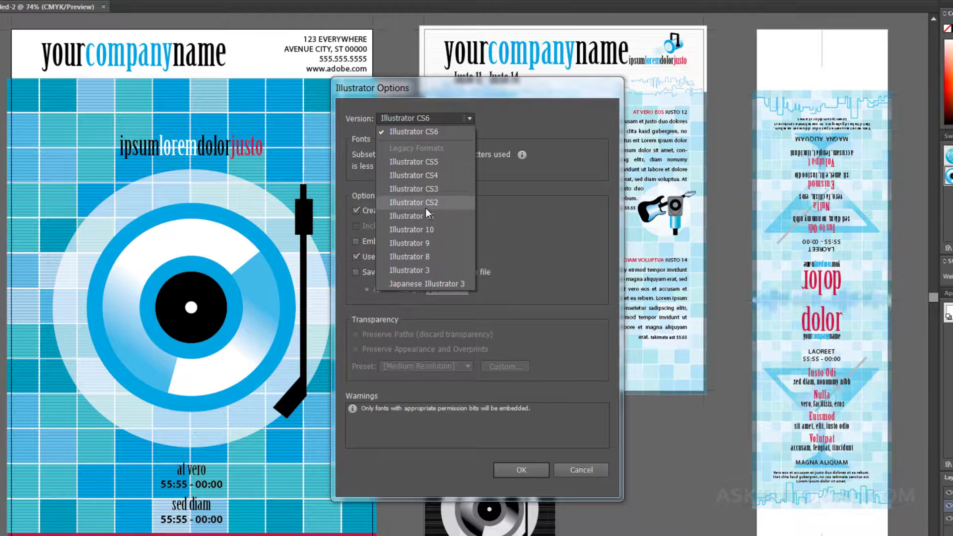
pyautogui.click(431, 133)
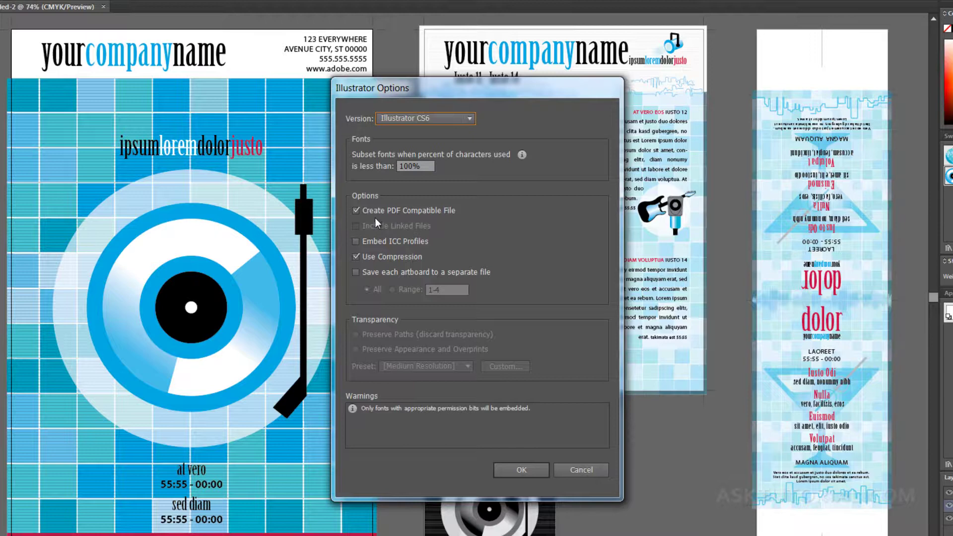
pyautogui.click(355, 209)
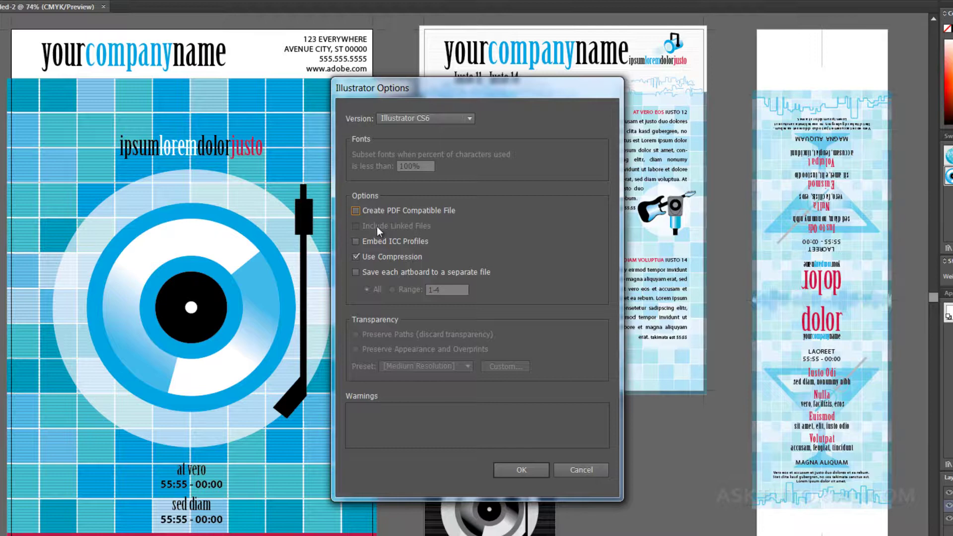
pyautogui.click(359, 212)
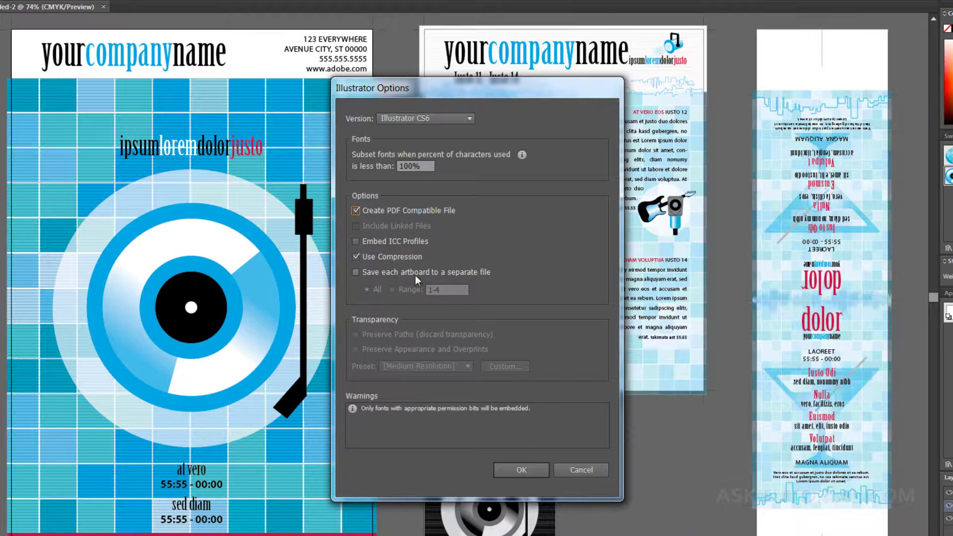
# Try the option to save each artboard to a separate file, restore it, and cancel the save
pyautogui.click(356, 272)
pyautogui.click(356, 272)
pyautogui.click(579, 469)
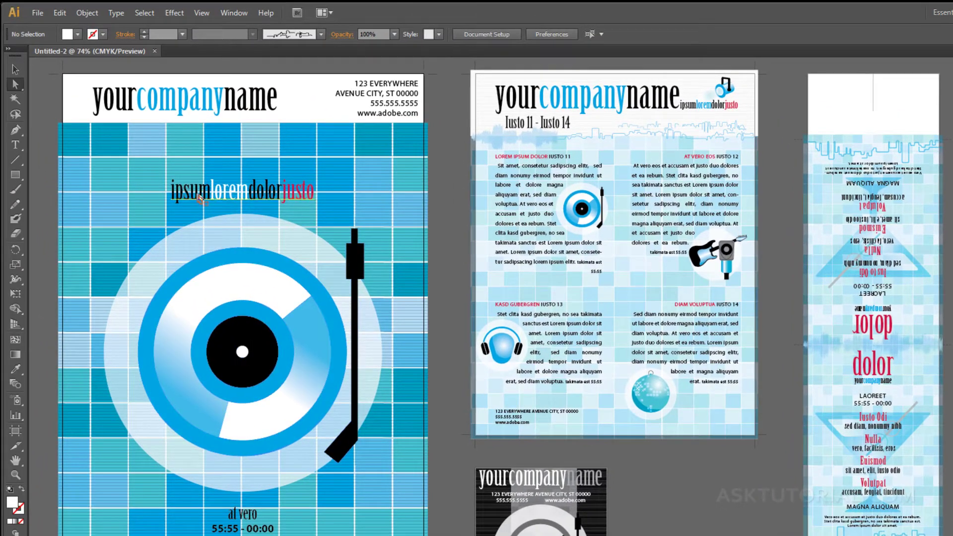
# Try saving Untitled-2 as an Illustrator file with the legacy version Illustrator CS4, and cancel the save
pyautogui.click(43, 13)
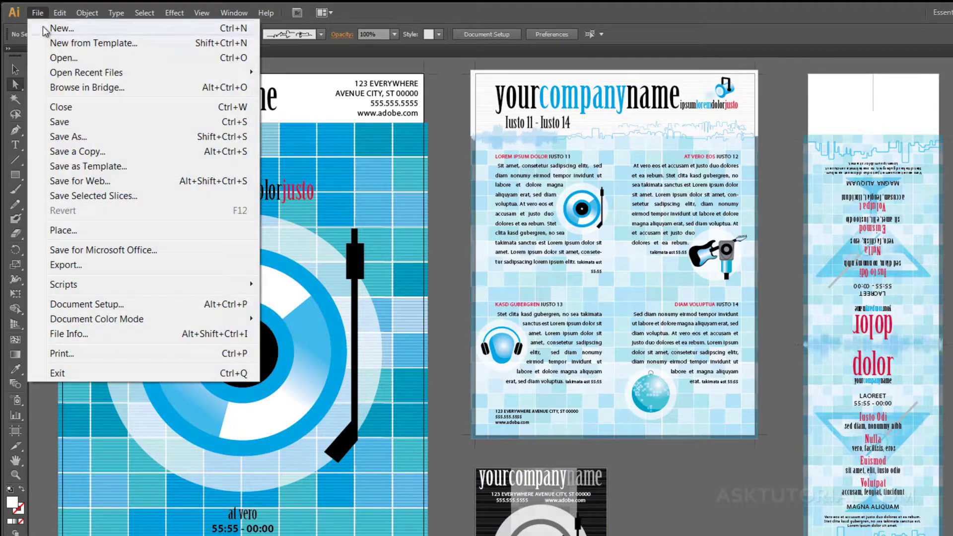
pyautogui.click(66, 138)
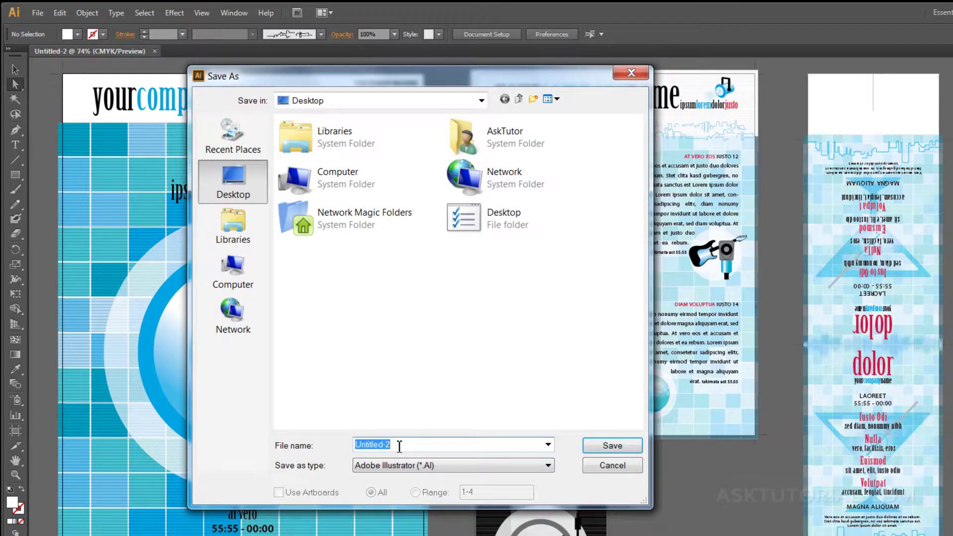
pyautogui.click(598, 449)
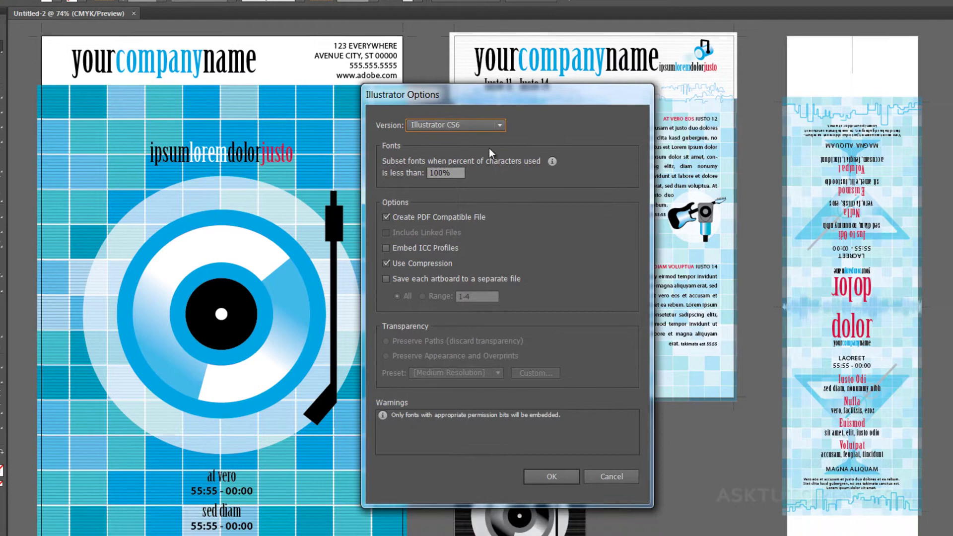
pyautogui.click(521, 163)
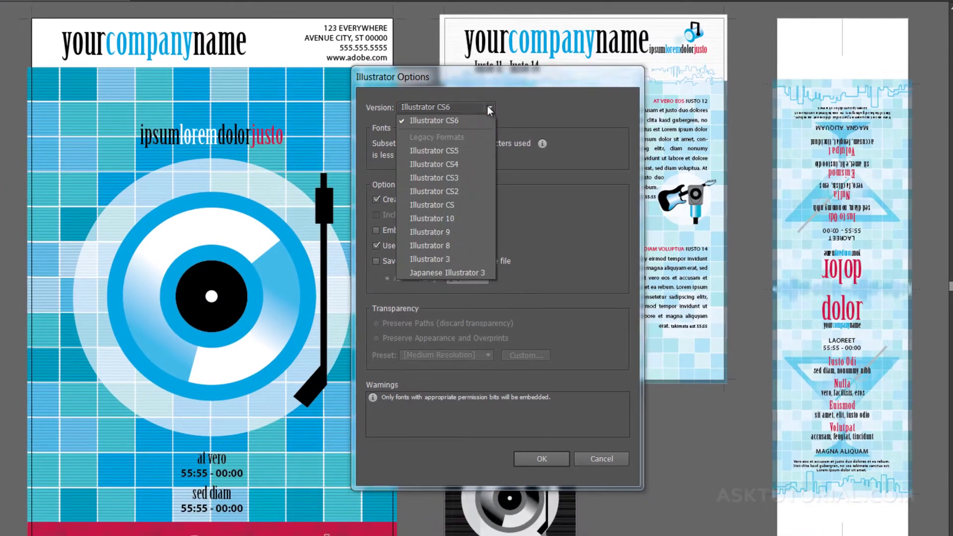
pyautogui.click(433, 166)
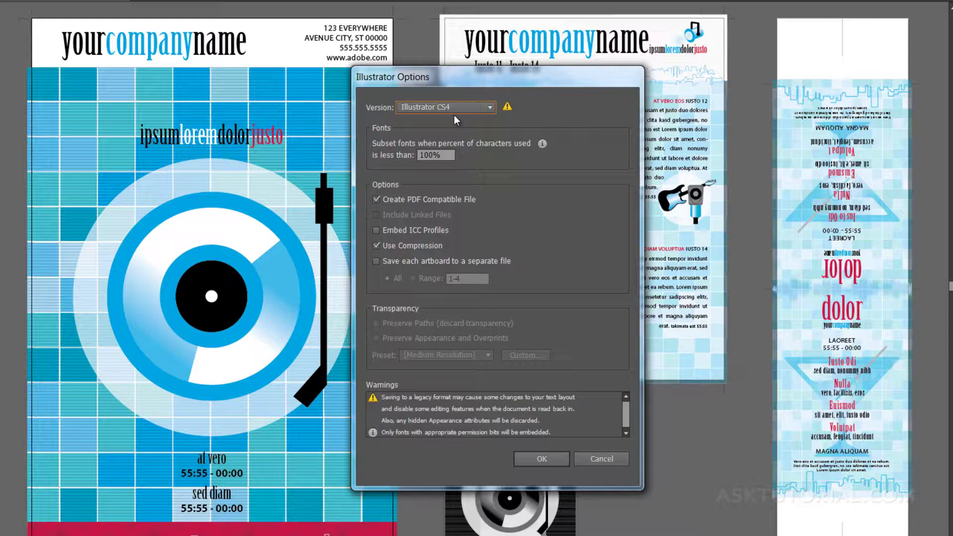
pyautogui.click(613, 461)
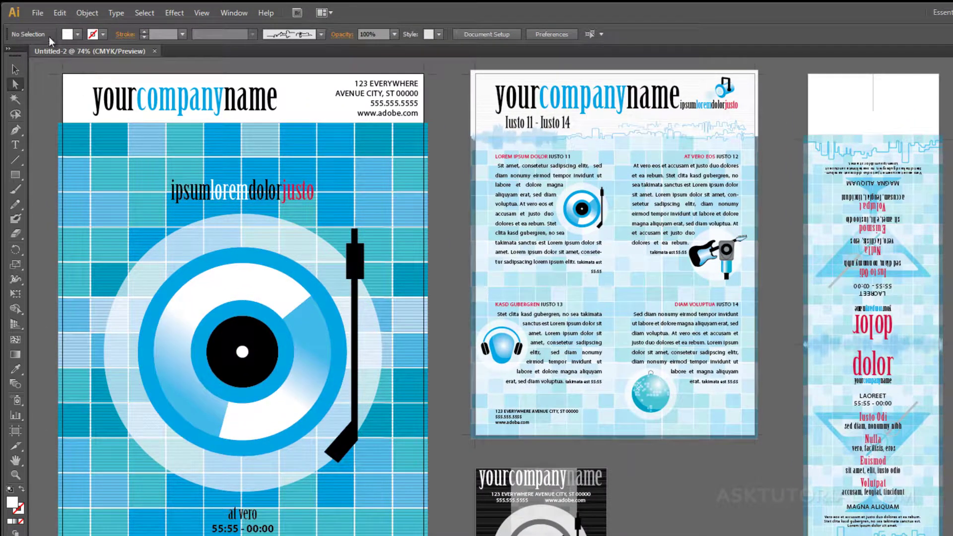
# Start saving a version of the document to the Desktop as Untitled-2.eps in Illustrator EPS (*.EPS) format
pyautogui.click(40, 13)
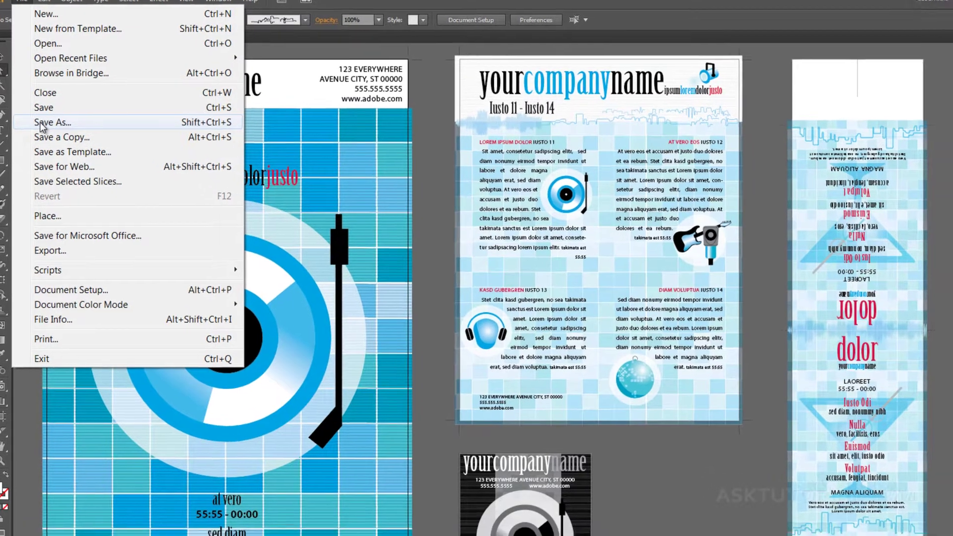
pyautogui.click(56, 136)
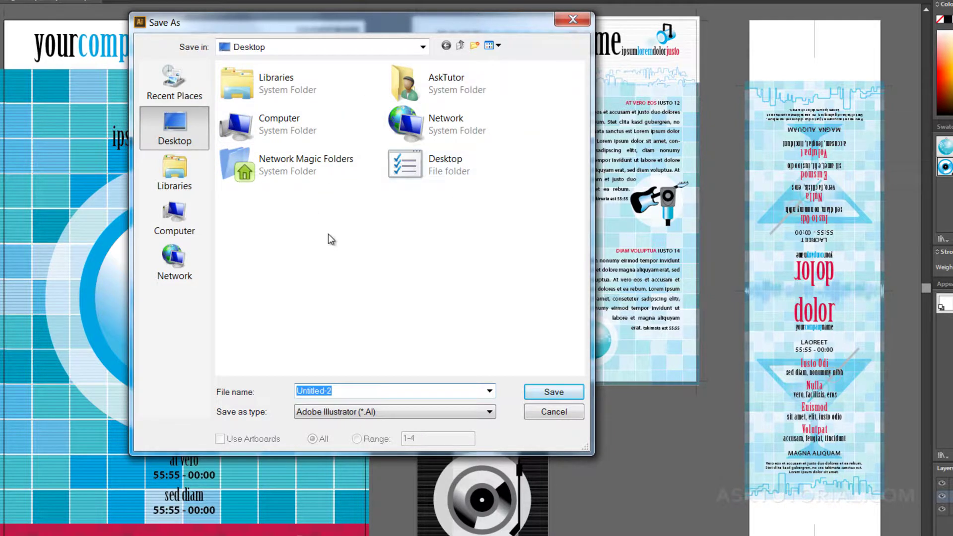
pyautogui.doubleClick(347, 390)
pyautogui.click(464, 412)
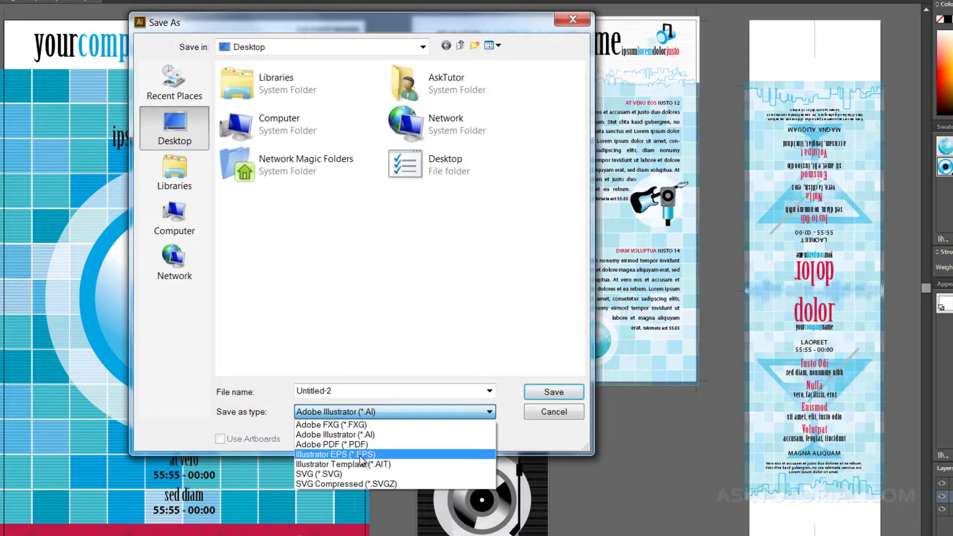
pyautogui.click(359, 454)
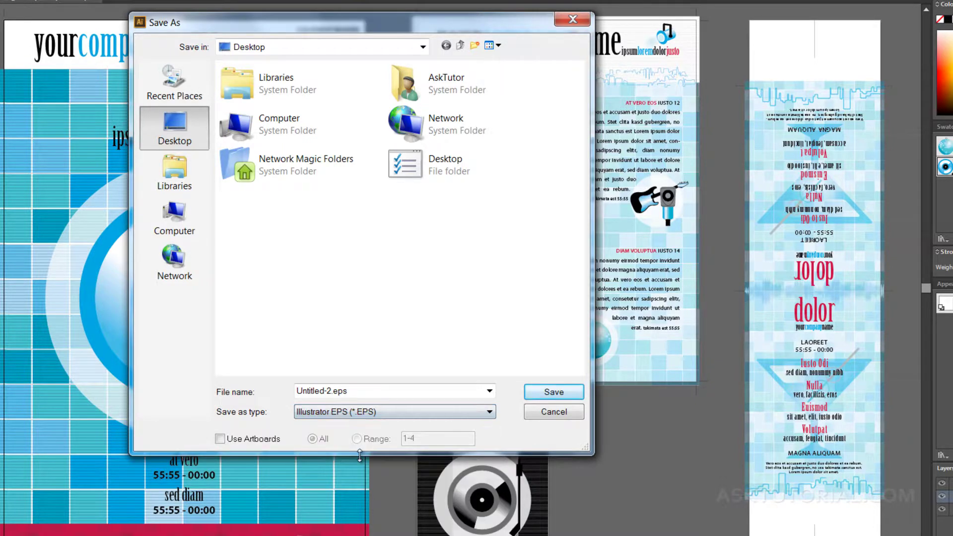
pyautogui.click(546, 394)
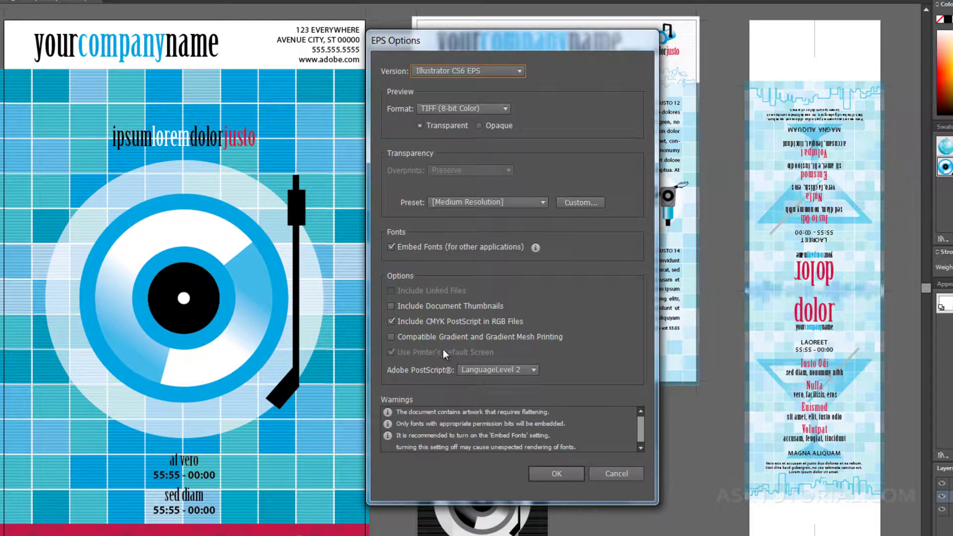
# Check the available EPS versions, keeping Illustrator CS6 EPS, and set the transparency preset to [High Resolution]
pyautogui.click(518, 71)
pyautogui.click(518, 71)
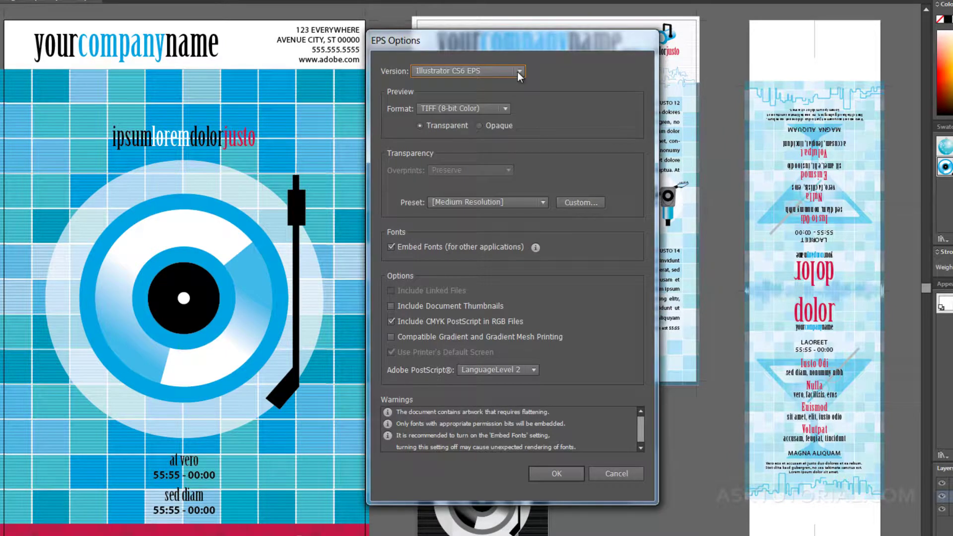
pyautogui.click(517, 72)
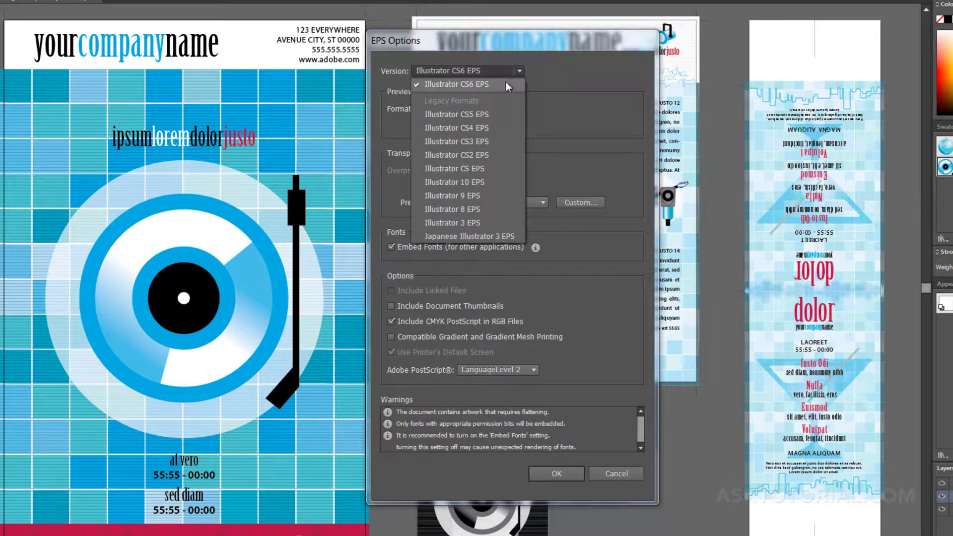
pyautogui.click(546, 114)
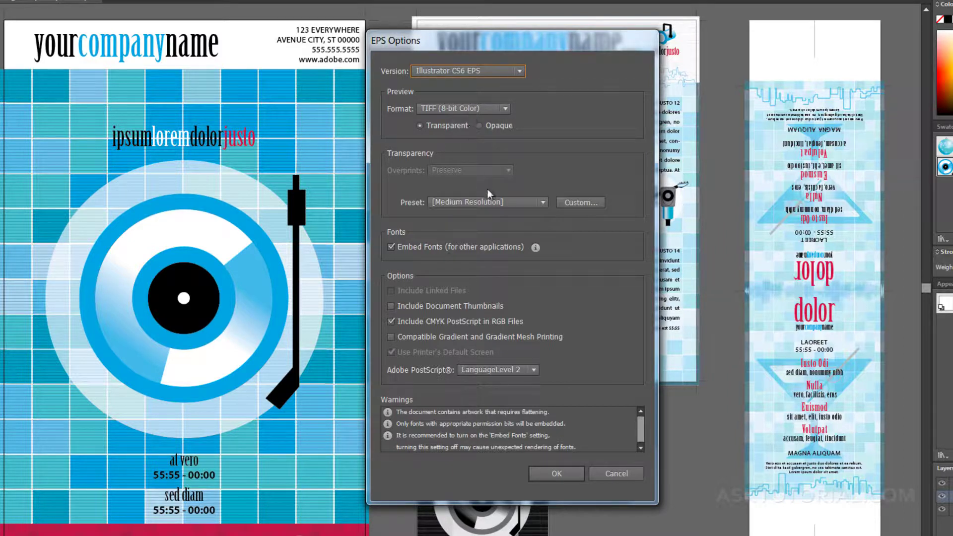
pyautogui.click(542, 204)
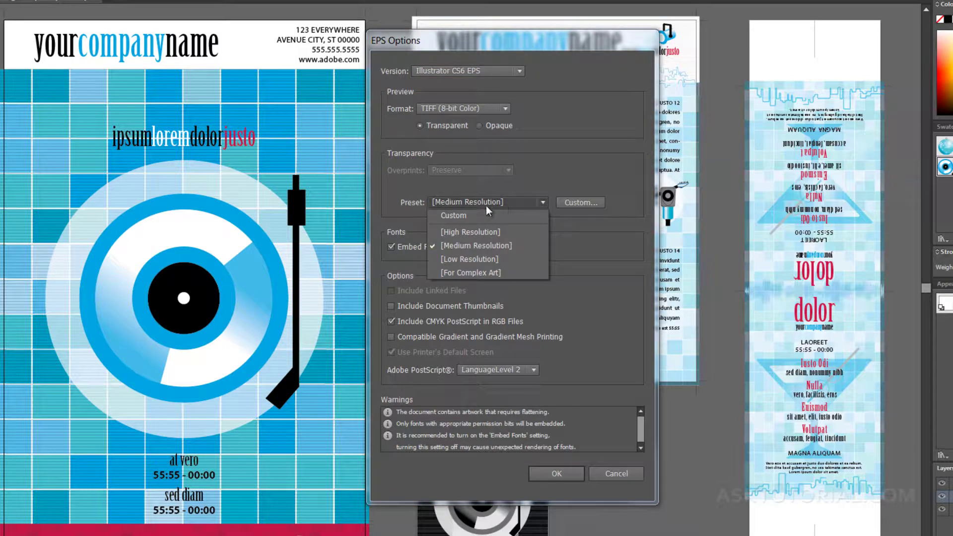
pyautogui.click(455, 233)
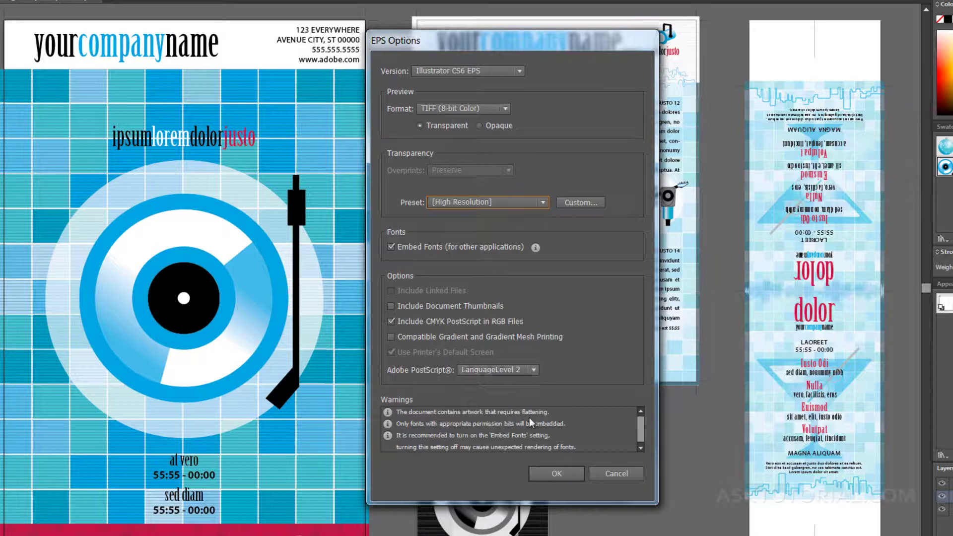
# Save the EPS version of the document with the chosen EPS options
pyautogui.click(547, 476)
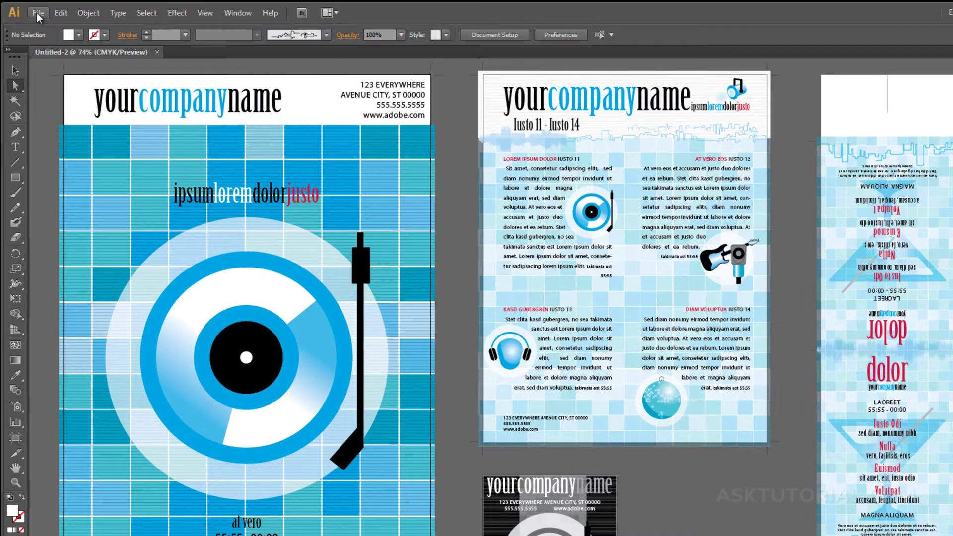
# Start saving a version of the document to the Desktop as Untitled-2.pdf in Adobe PDF (*.PDF) format
pyautogui.click(36, 13)
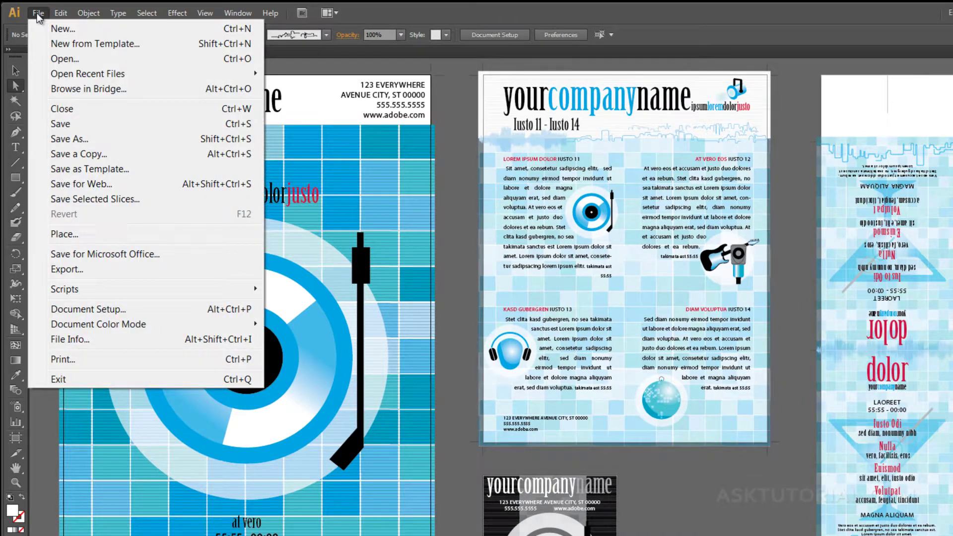
pyautogui.click(73, 140)
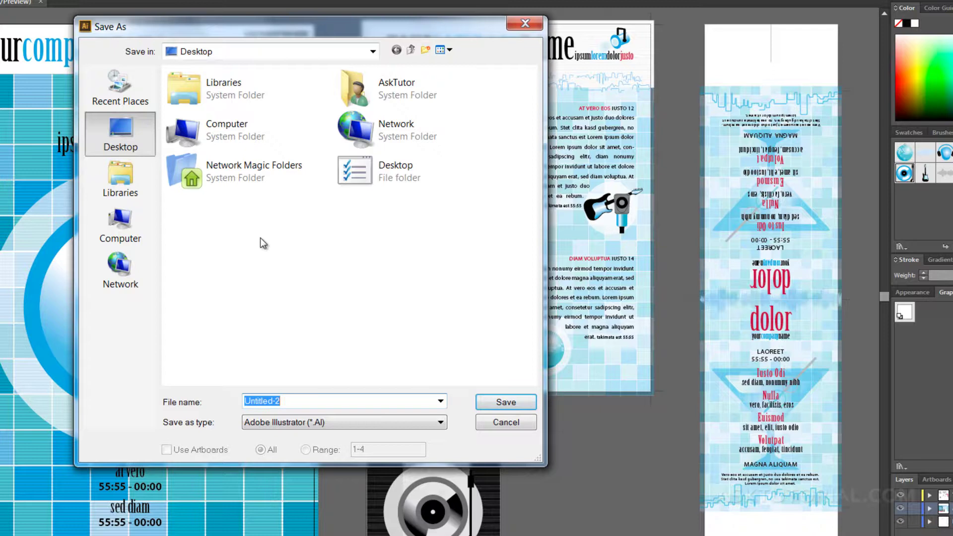
pyautogui.click(442, 423)
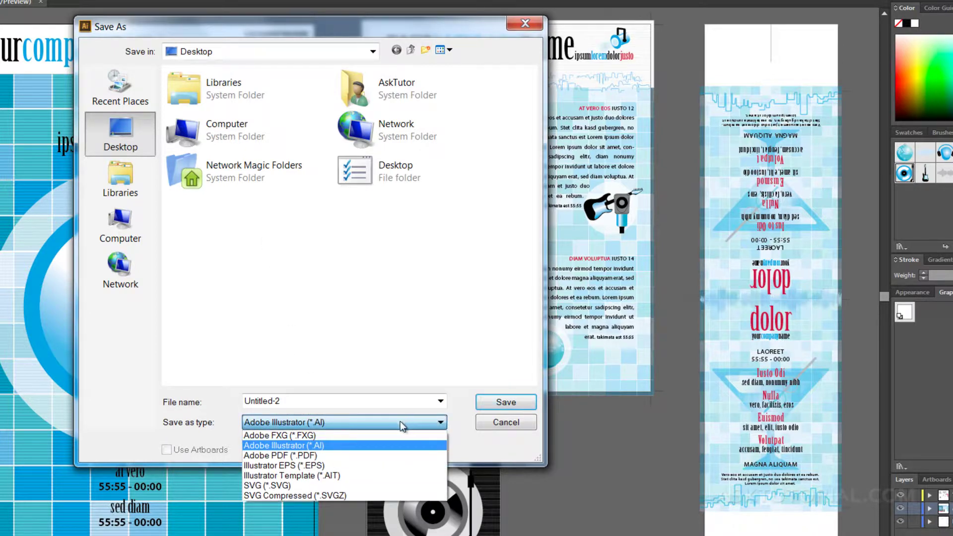
pyautogui.click(284, 456)
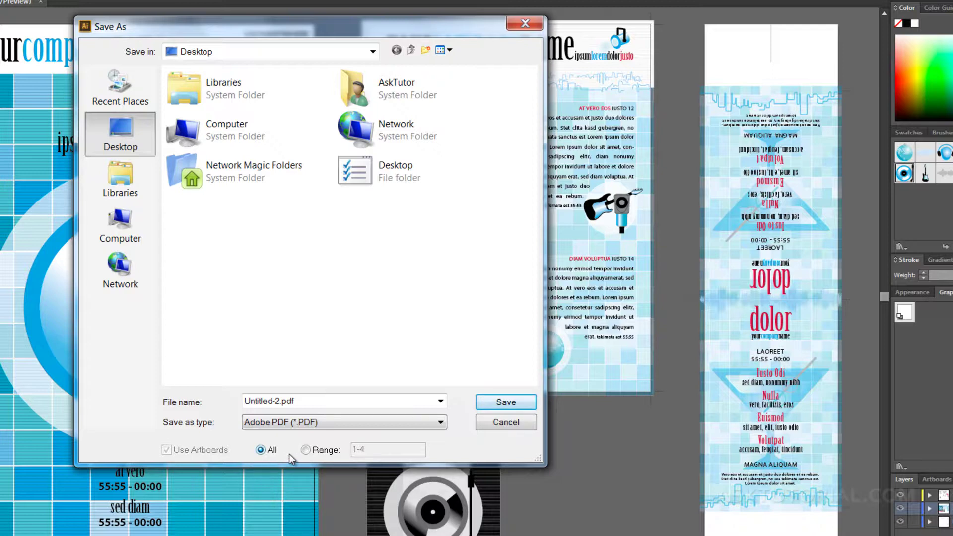
# Try limiting the PDF to the artboard range 1-3
pyautogui.click(305, 450)
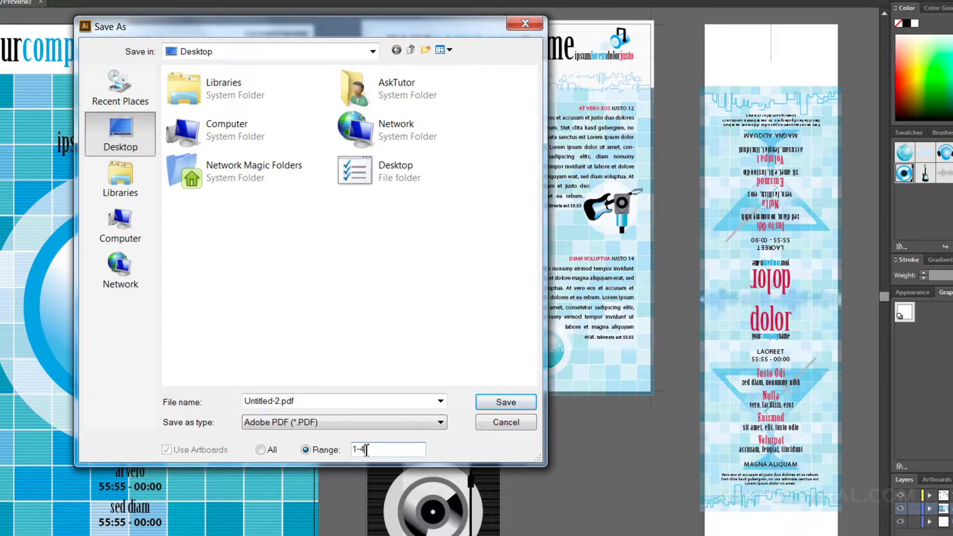
pyautogui.press('BackSpace')
pyautogui.write('3')
pyautogui.moveTo(373, 449); pyautogui.dragTo(350, 452)
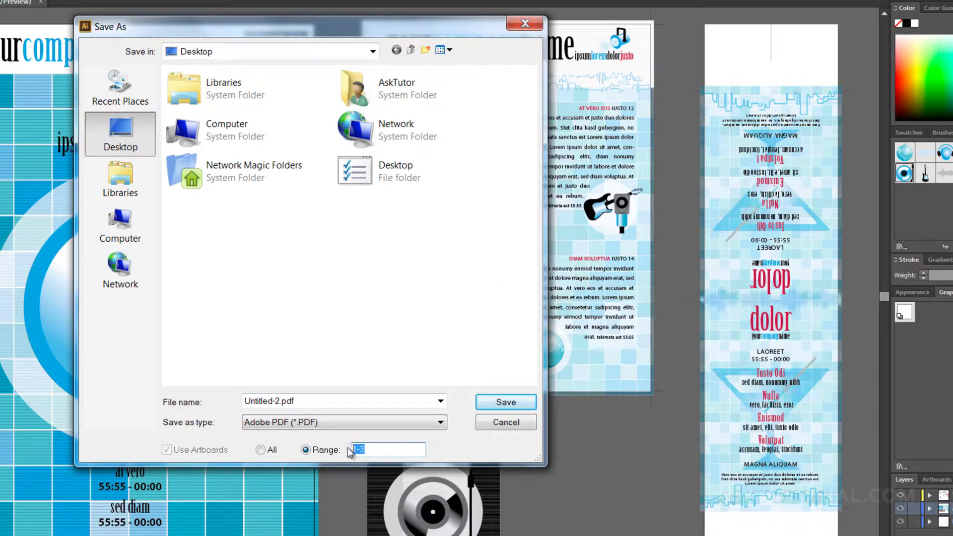
pyautogui.click(372, 449)
# Include all artboards in the PDF and continue to the Adobe PDF save settings
pyautogui.click(268, 451)
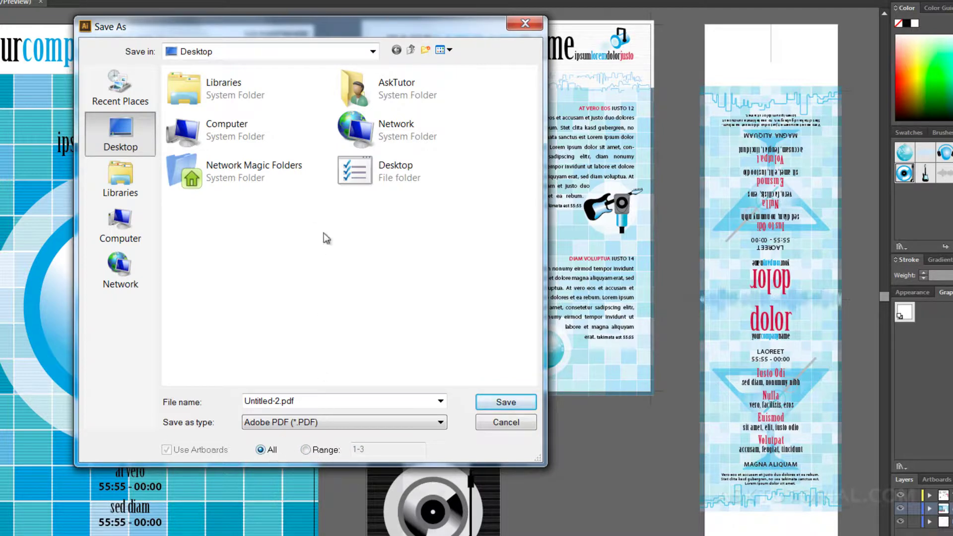
pyautogui.click(489, 404)
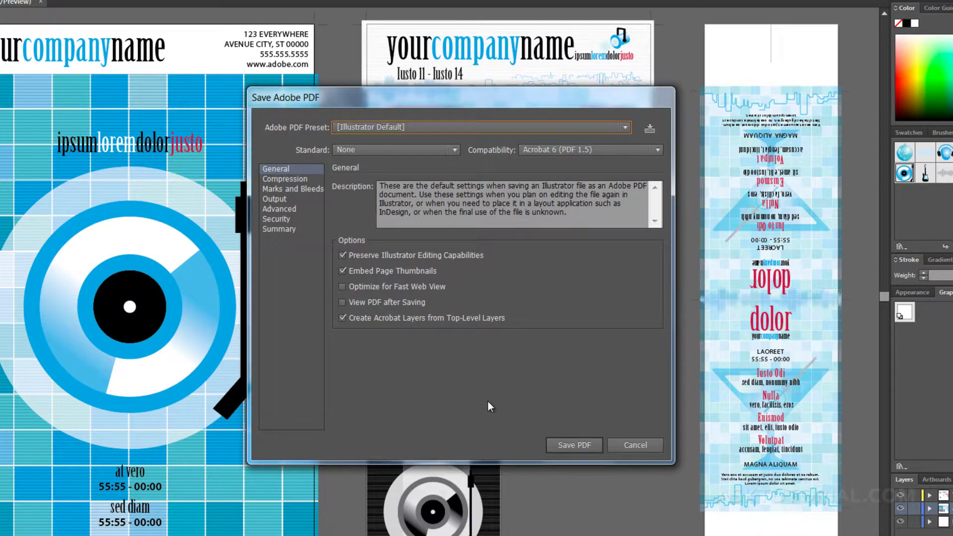